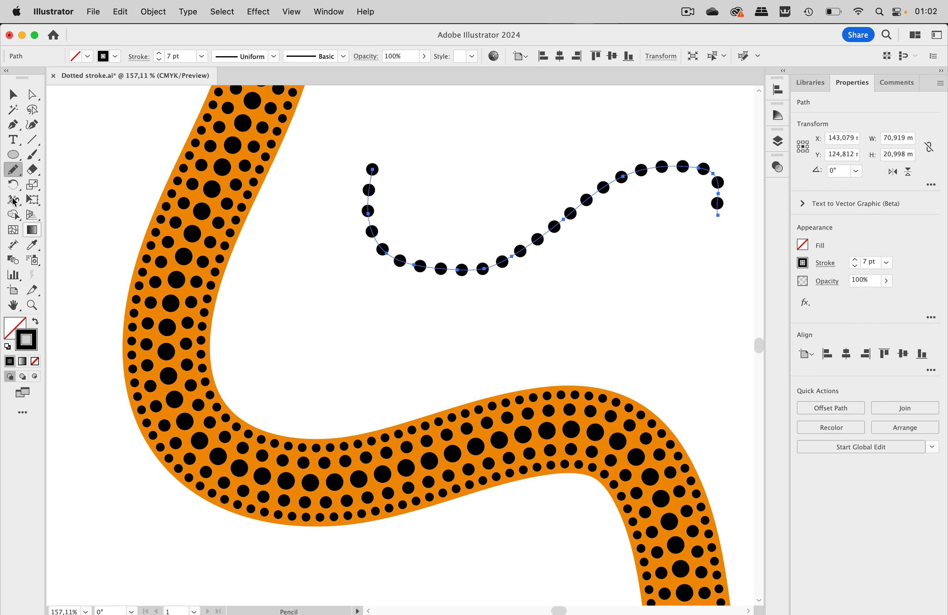
Deselect the dotted path and configure the Eyedropper to both pick up and apply Appearance attributes
left_click(12, 94)
left_click(78, 253)
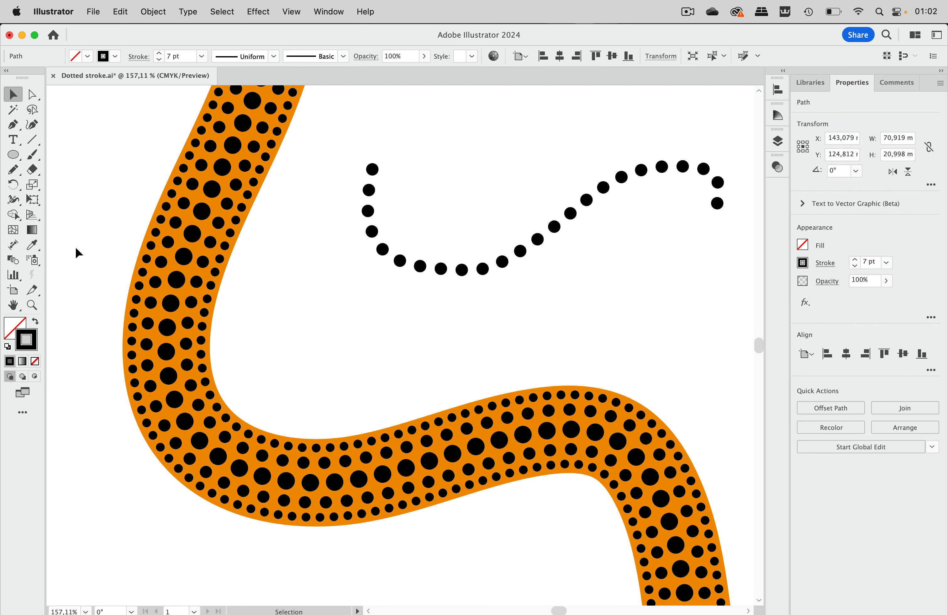
double_click(33, 249)
left_click(354, 234)
left_click(513, 235)
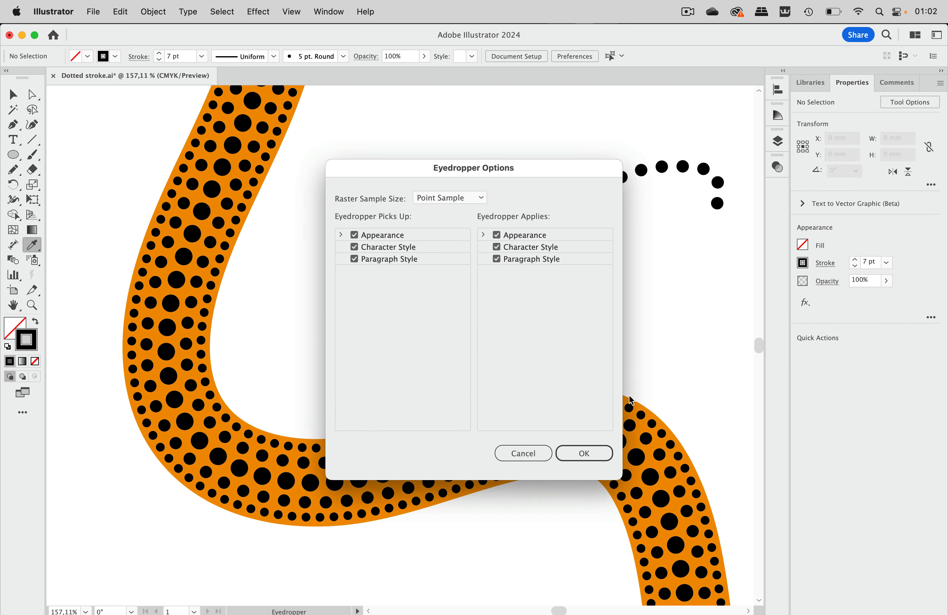
left_click(595, 453)
Copy the large orange band's dotted appearance onto the thin dotted curve with the Eyedropper and delete that curve
left_click_drag(539, 174, 587, 259)
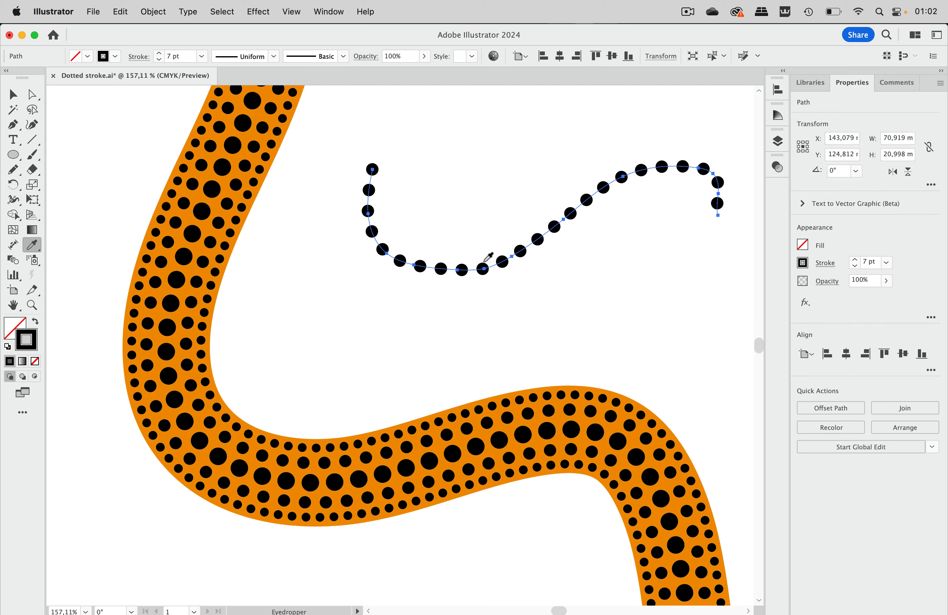
left_click(206, 208)
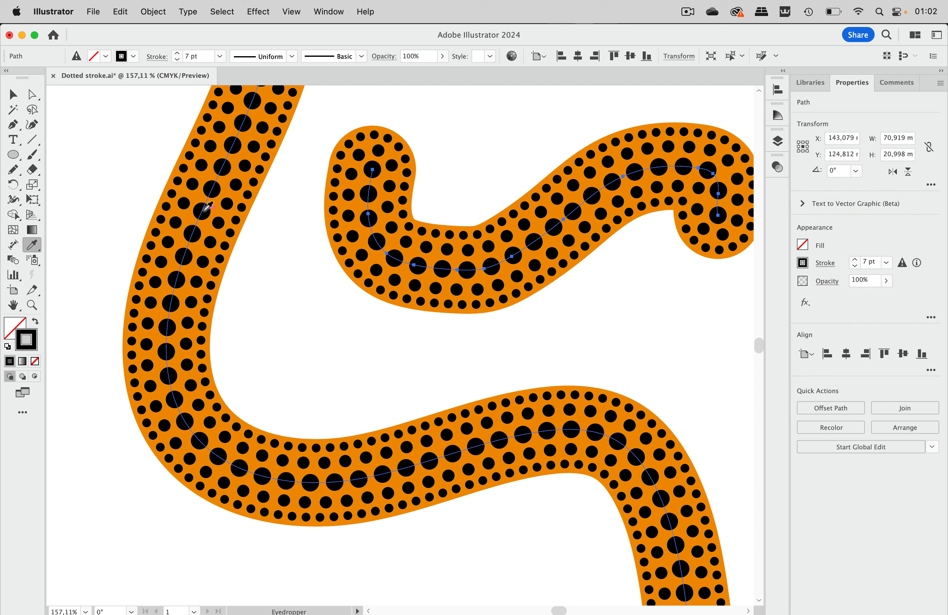
left_click(11, 94)
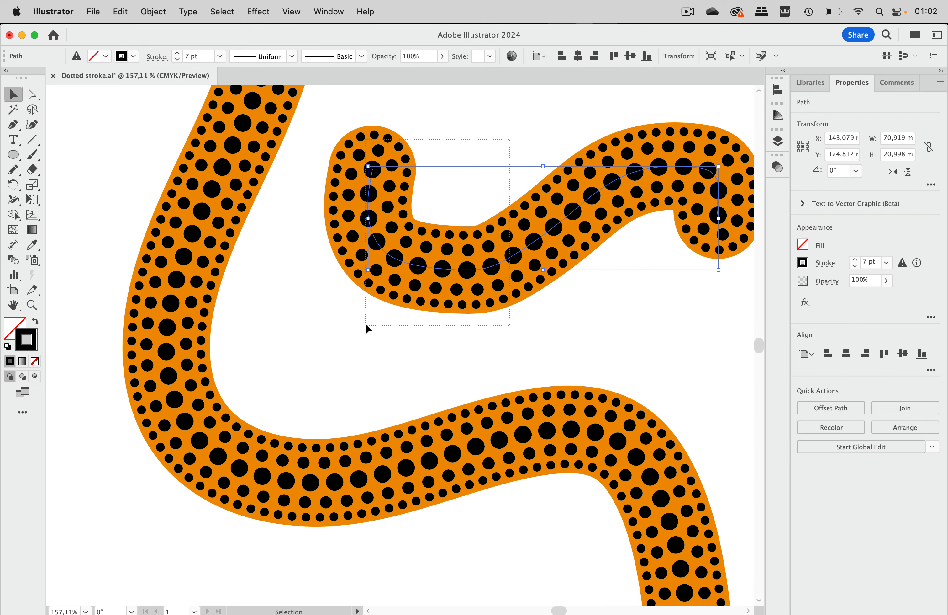
key("Delete")
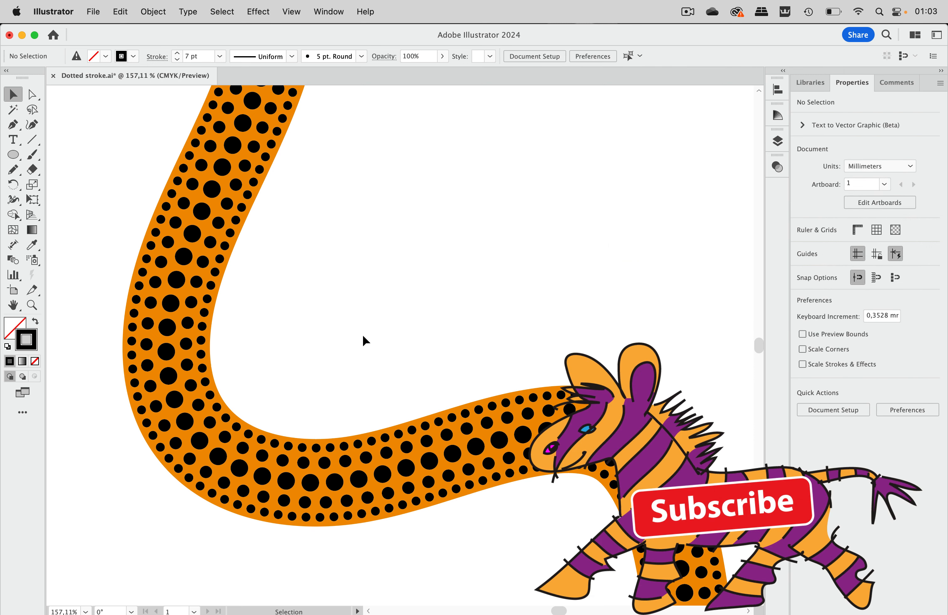
Draw a straight line sloping down to the right, about 79 mm wide and 27 mm high, above the orange band
scroll(362, 334, "right", 5)
scroll(363, 334, "down", 2)
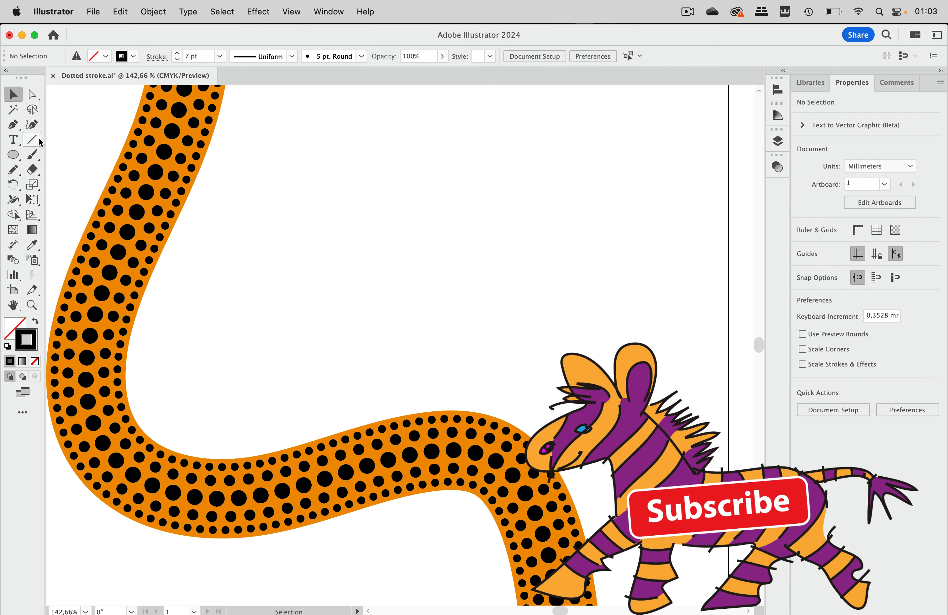
left_click(32, 139)
left_click_drag(315, 148, 669, 269)
left_click(15, 95)
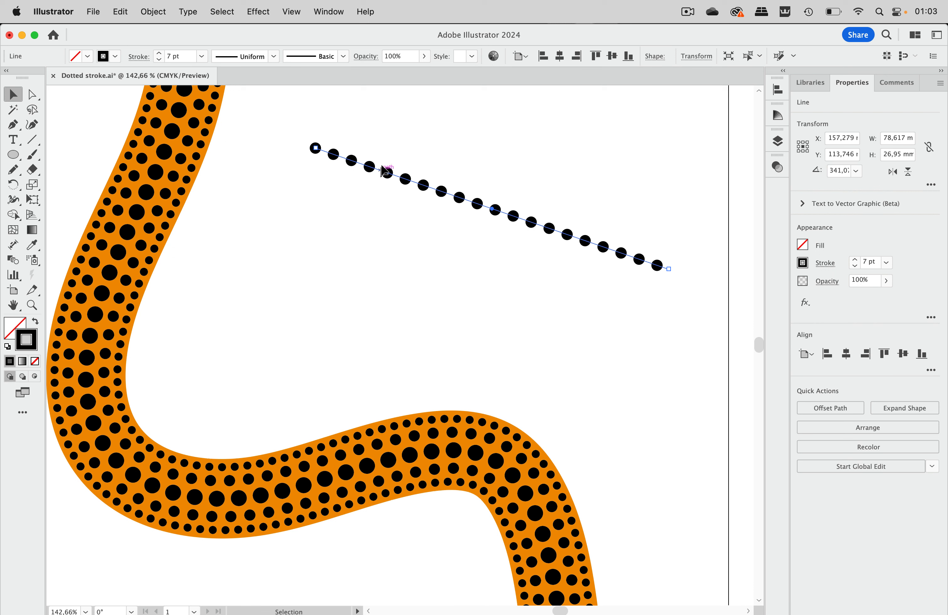
Add a second stroke to the line in its Appearance attributes and set the lower stroke's weight to 50 pt
left_click(337, 12)
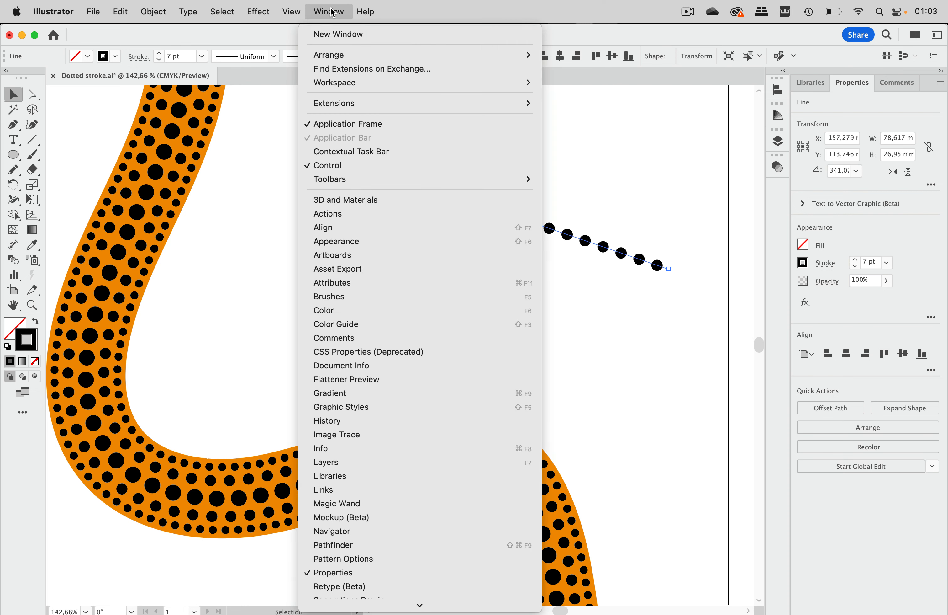
left_click(342, 242)
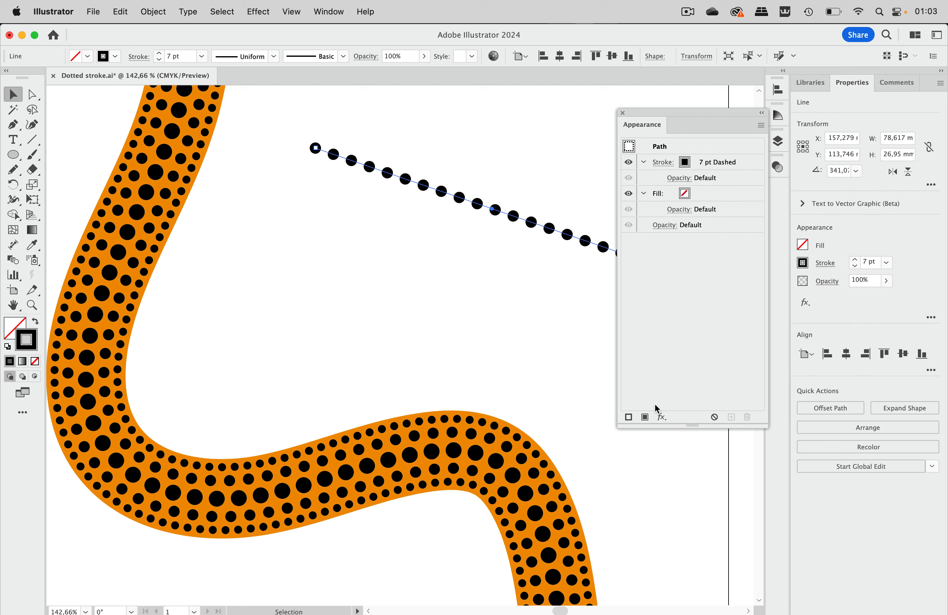
left_click(629, 417)
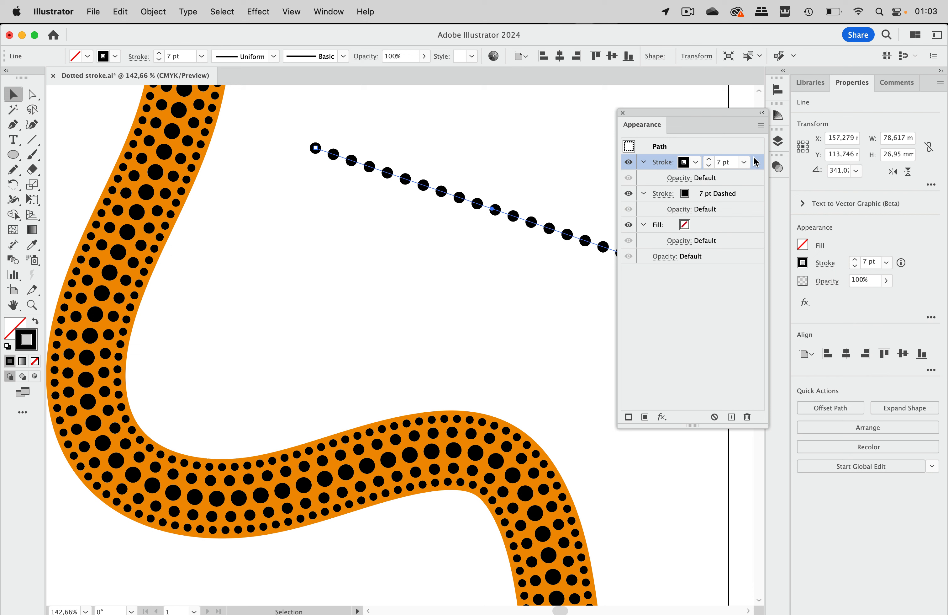
left_click(725, 192)
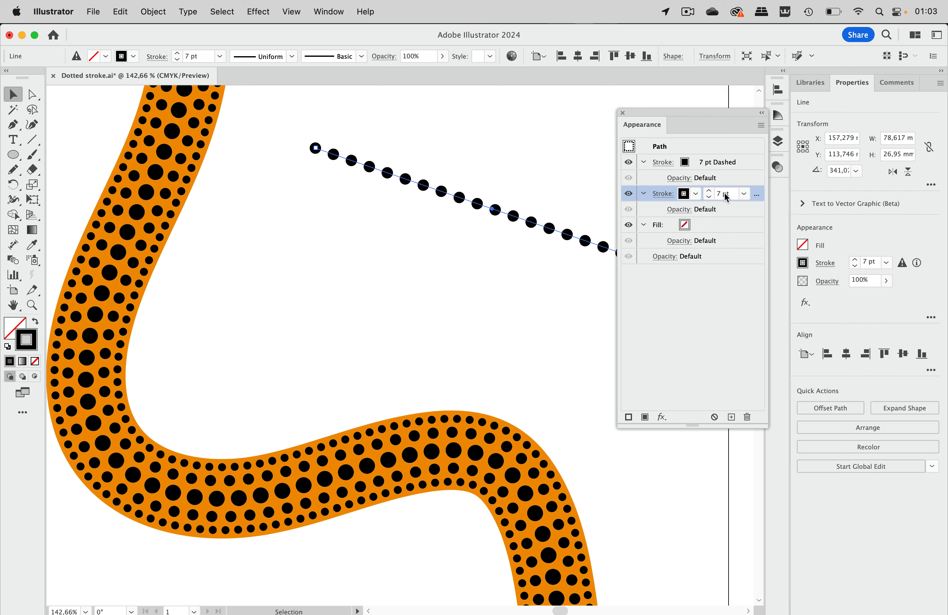
left_click(744, 193)
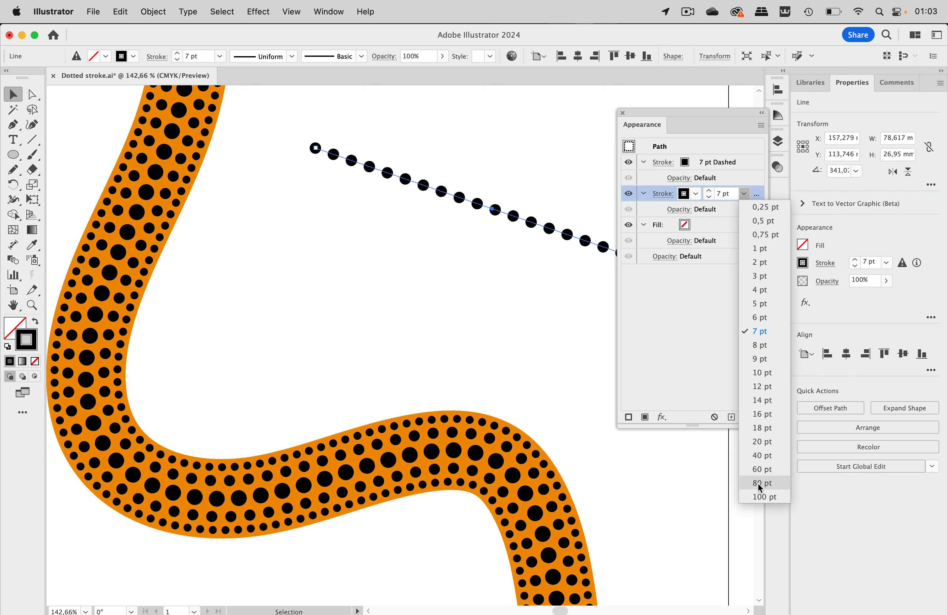
left_click(762, 455)
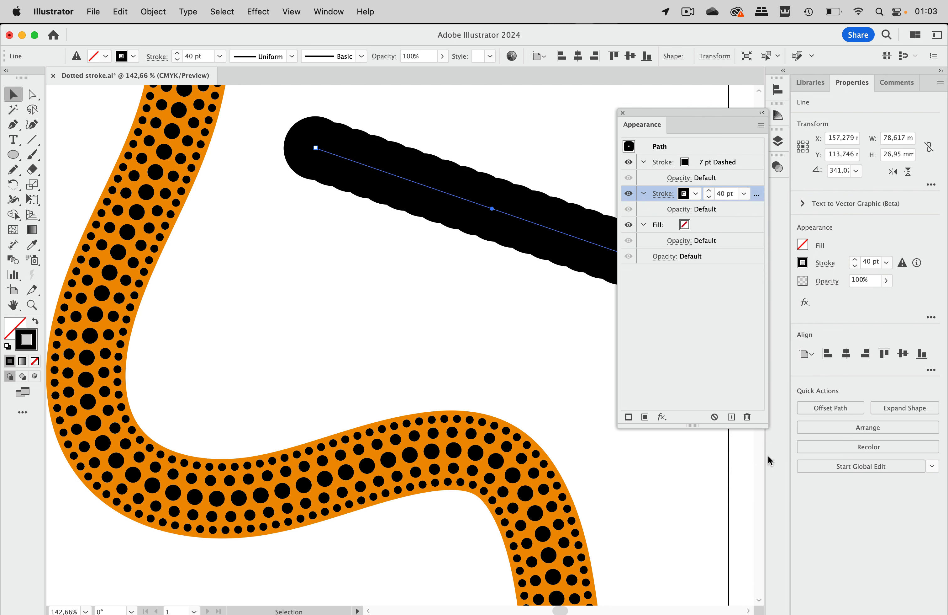
left_click(709, 190)
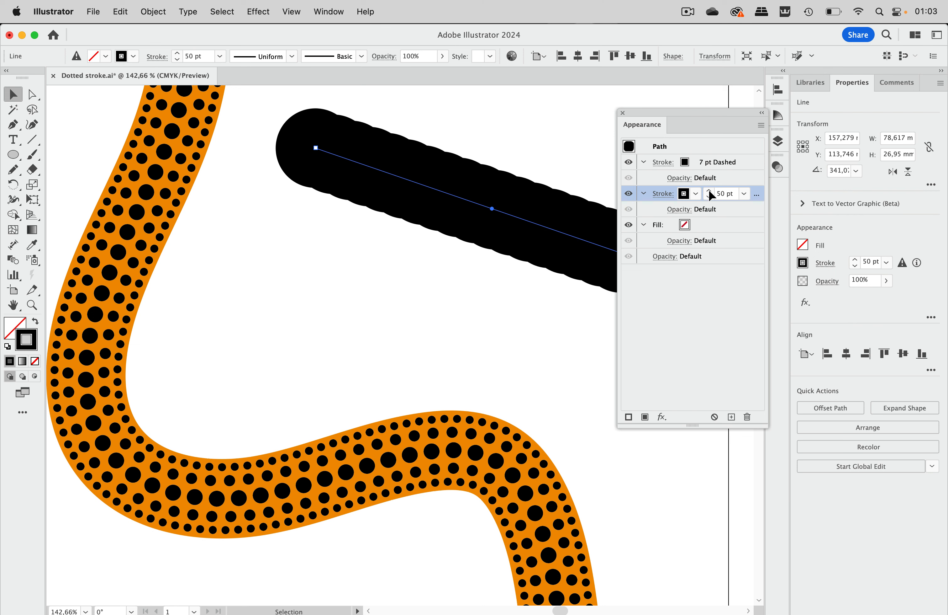
Colour the line's lower 50 pt stroke orange and turn off its Dashed Line option
left_click(695, 195)
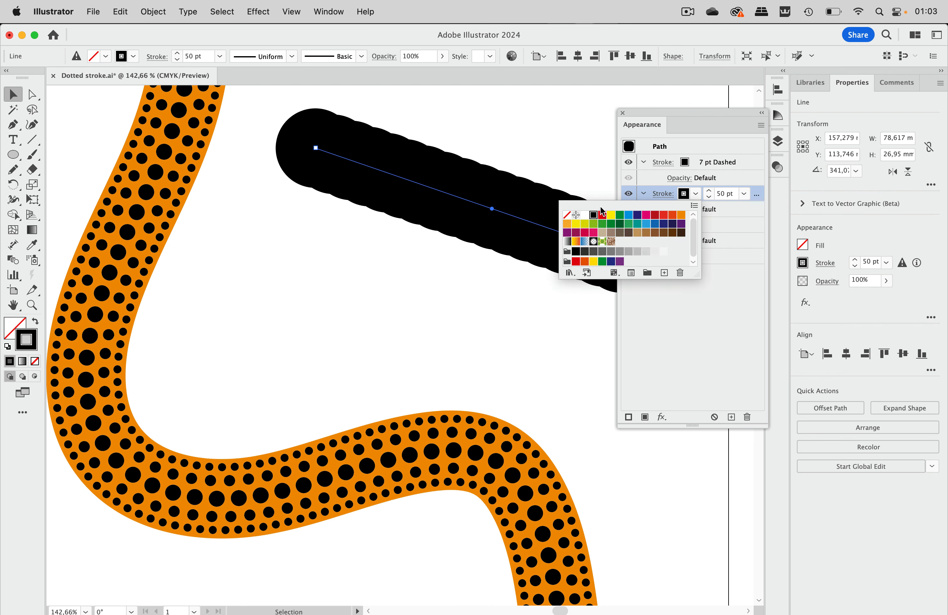
left_click(680, 215)
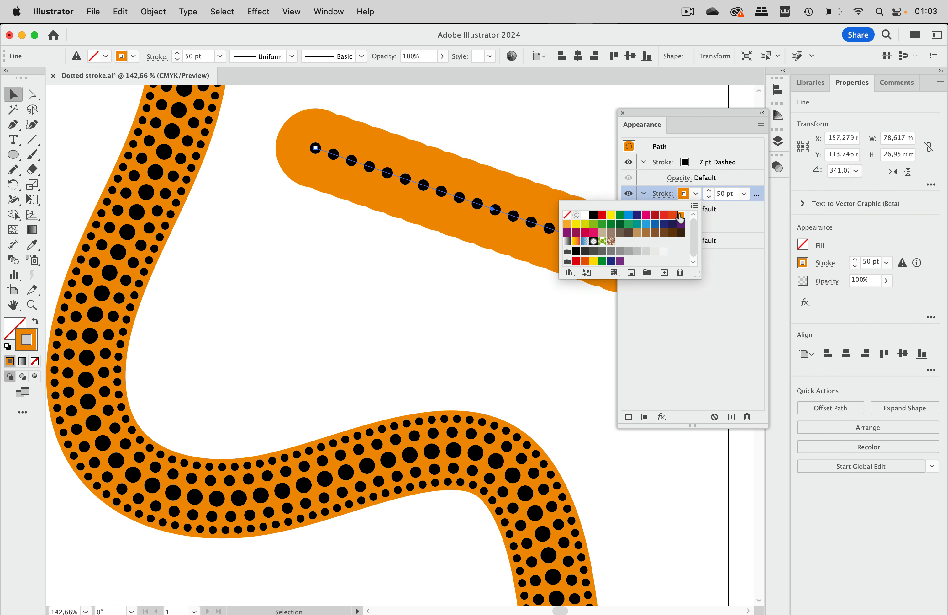
left_click(660, 194)
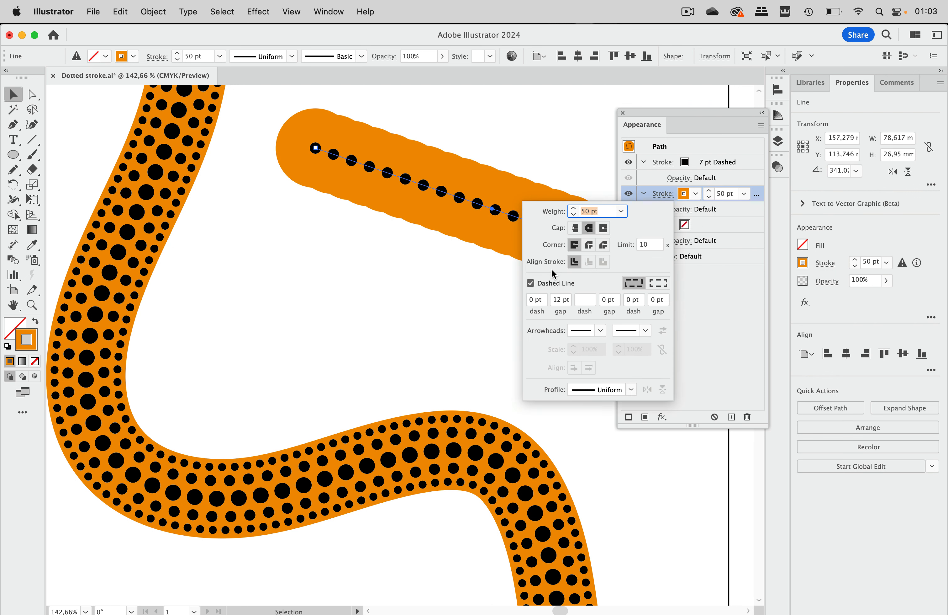
left_click(552, 284)
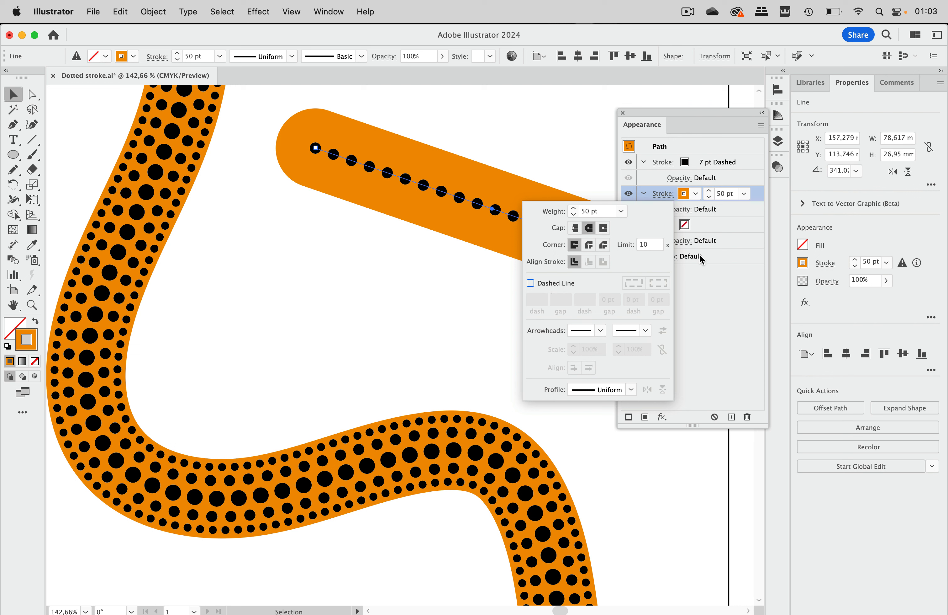
left_click(730, 294)
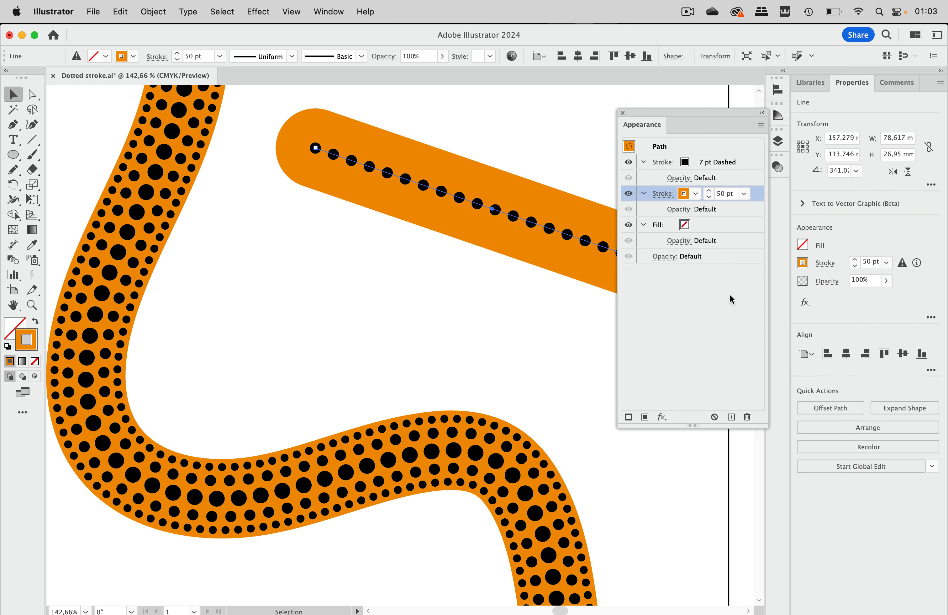
left_click(574, 184)
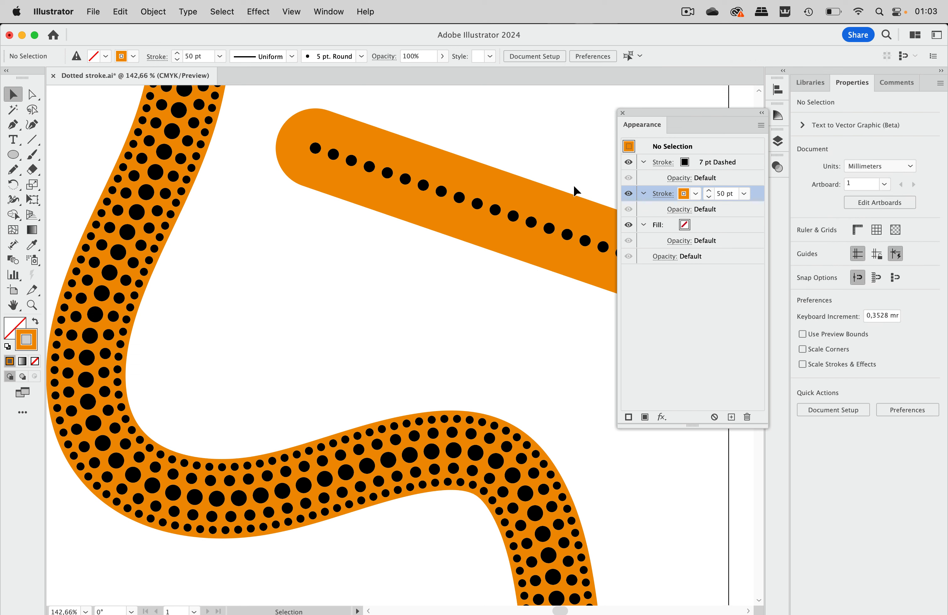
Reselect the line and set its upper black dashed stroke to a weight of 11 pt
left_click(566, 237)
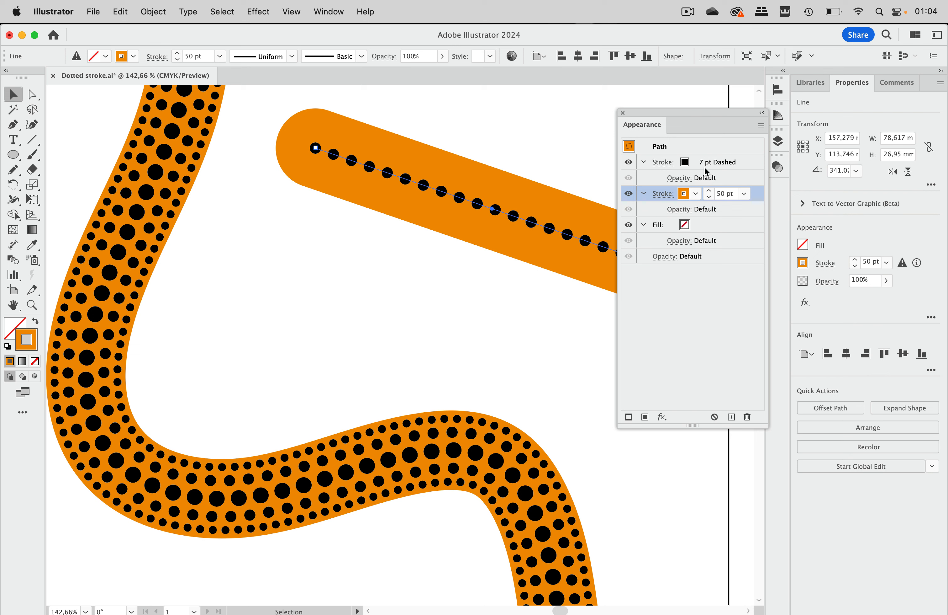
left_click(715, 162)
left_click(709, 159)
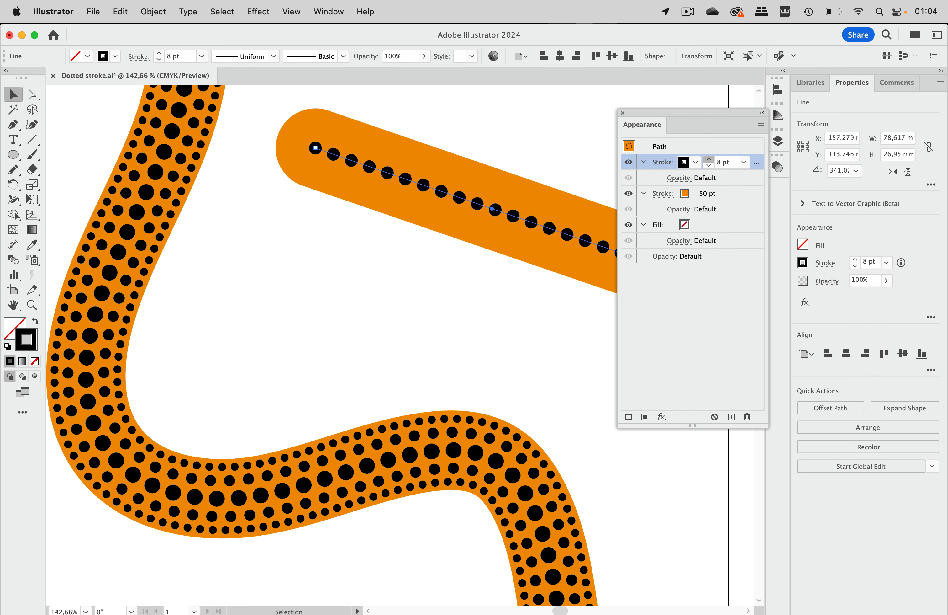
left_click(709, 158)
left_click(709, 159)
left_click(709, 159)
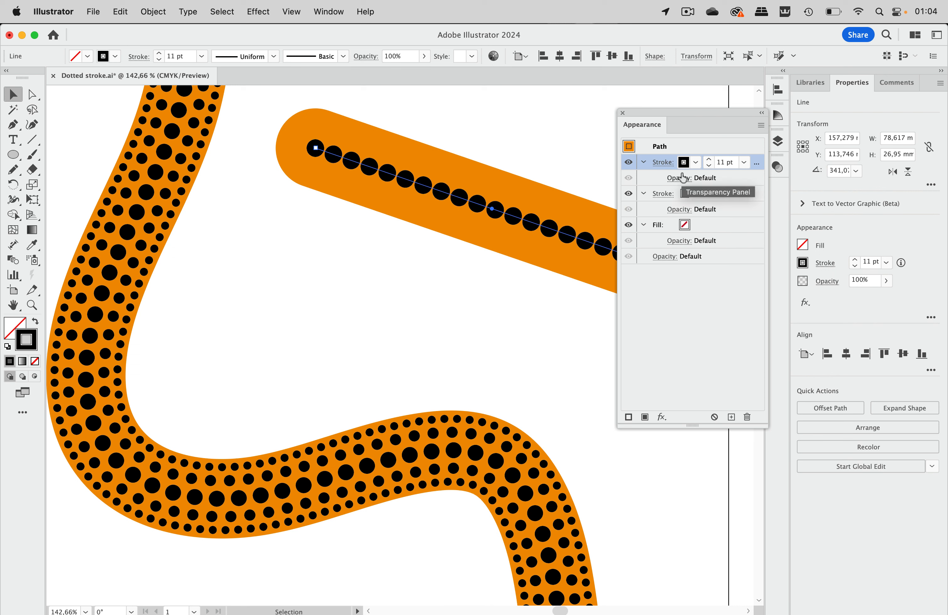
Keep Dashed Line enabled on the black 11 pt stroke and set its gap to 16 pt
left_click(664, 161)
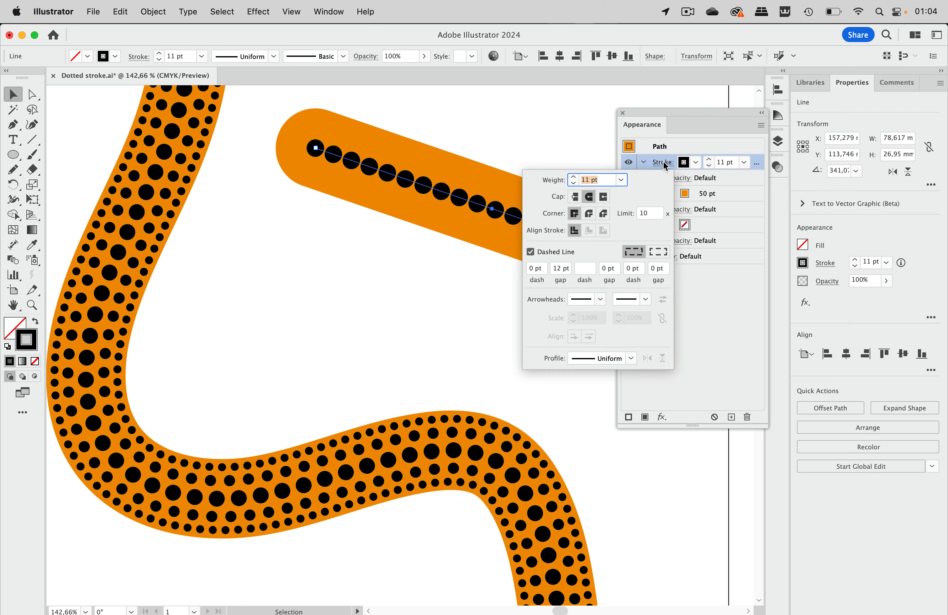
left_click(543, 249)
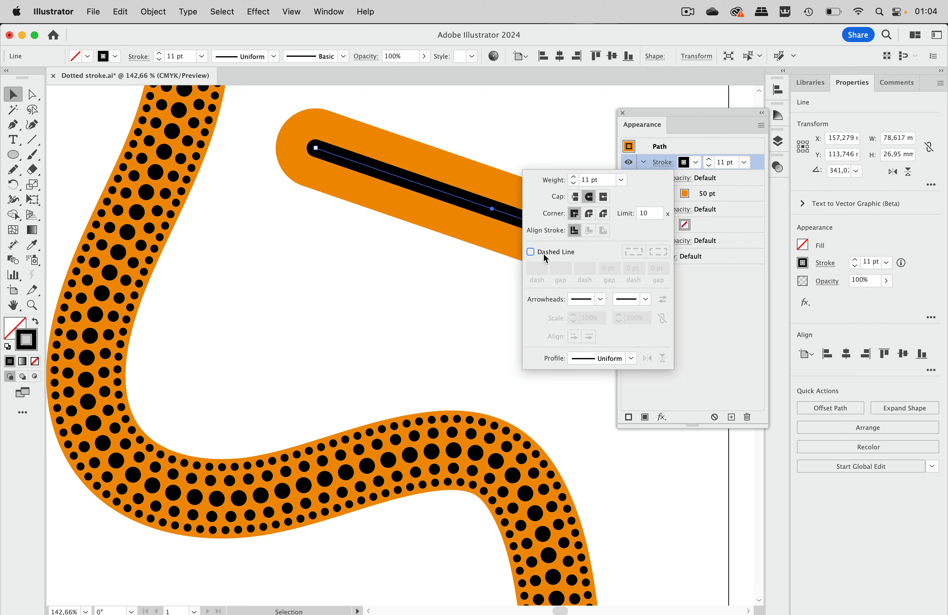
left_click(531, 252)
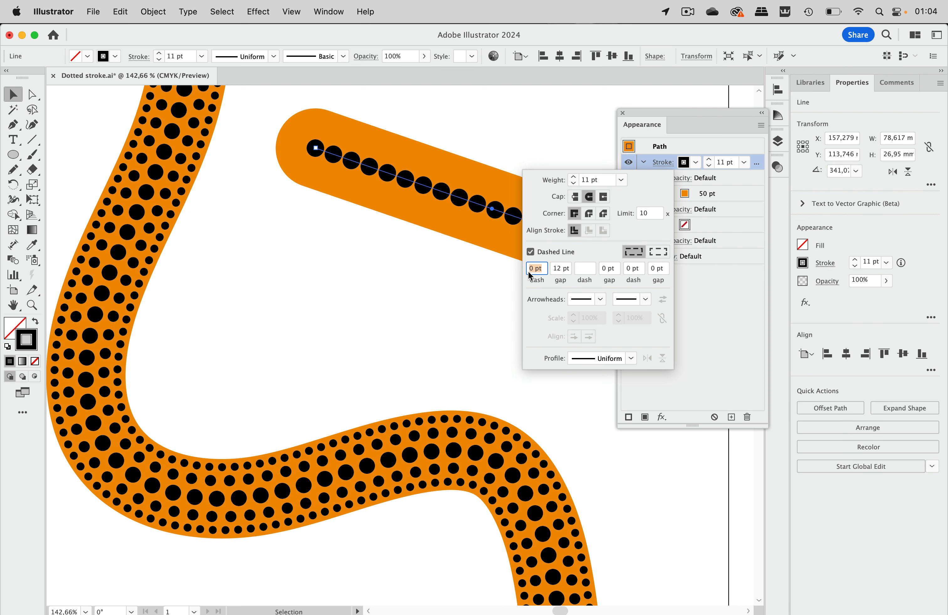
left_click(563, 269)
key("Up")
key("Up")
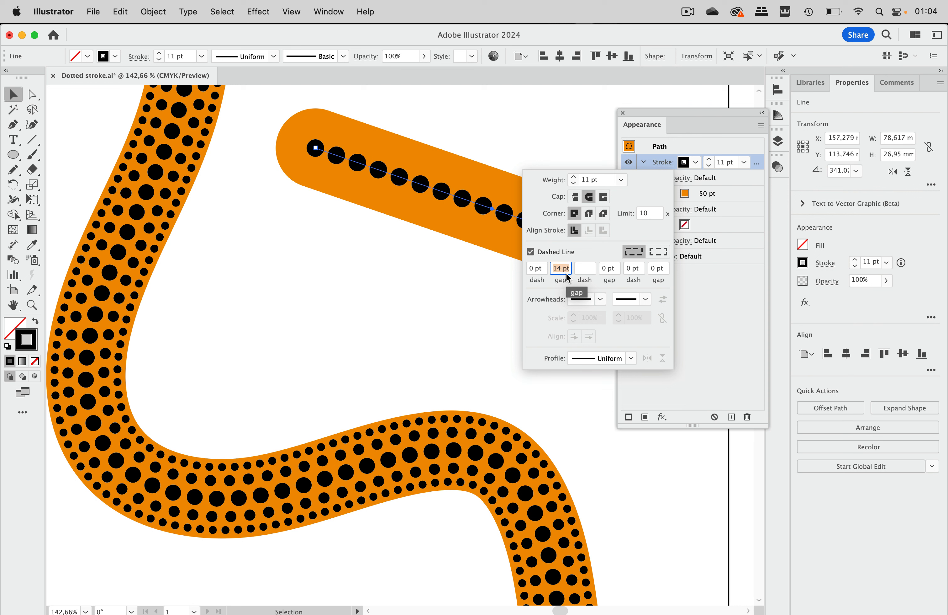
key("Up")
key("Up")
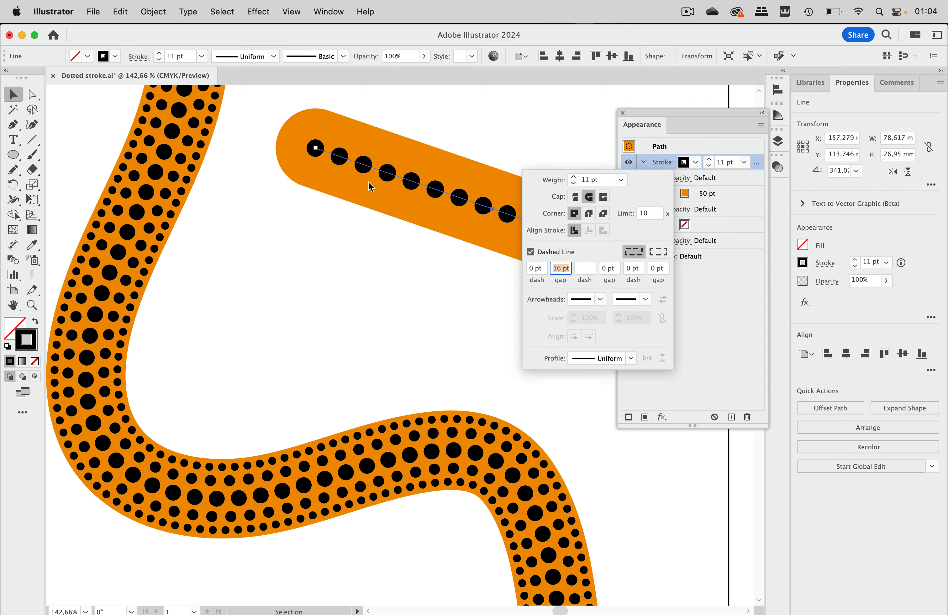
left_click(451, 294)
Align the black stroke's dashes to the corners and path ends so the dots fit the line's full length
scroll(451, 295, "right", 5)
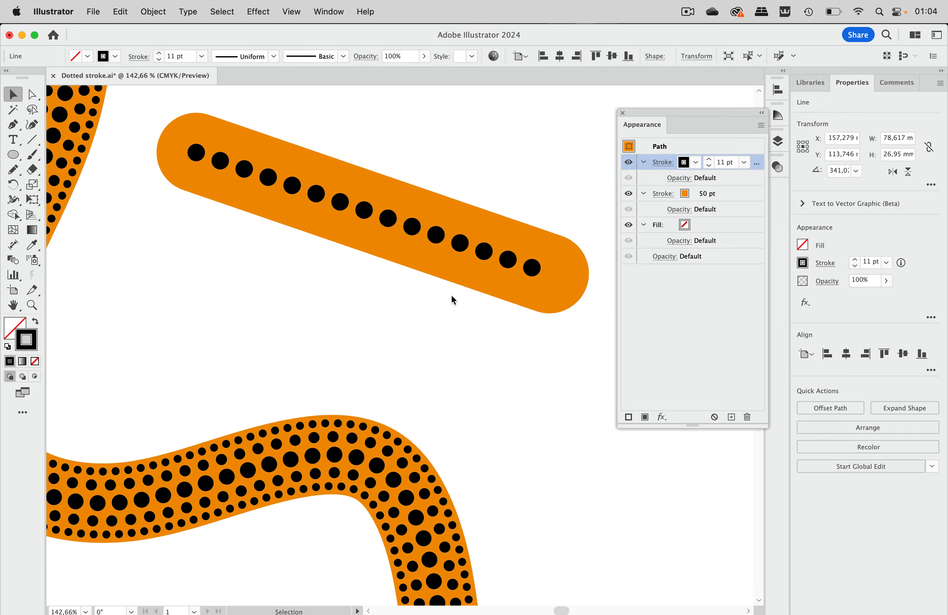
scroll(451, 295, "right", 2)
scroll(451, 294, "up", 2)
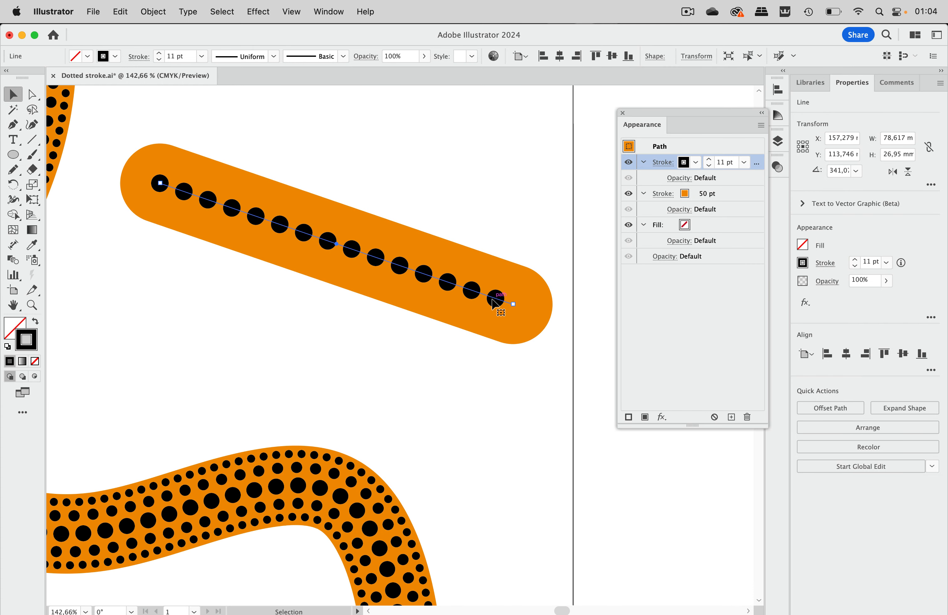
left_click(666, 163)
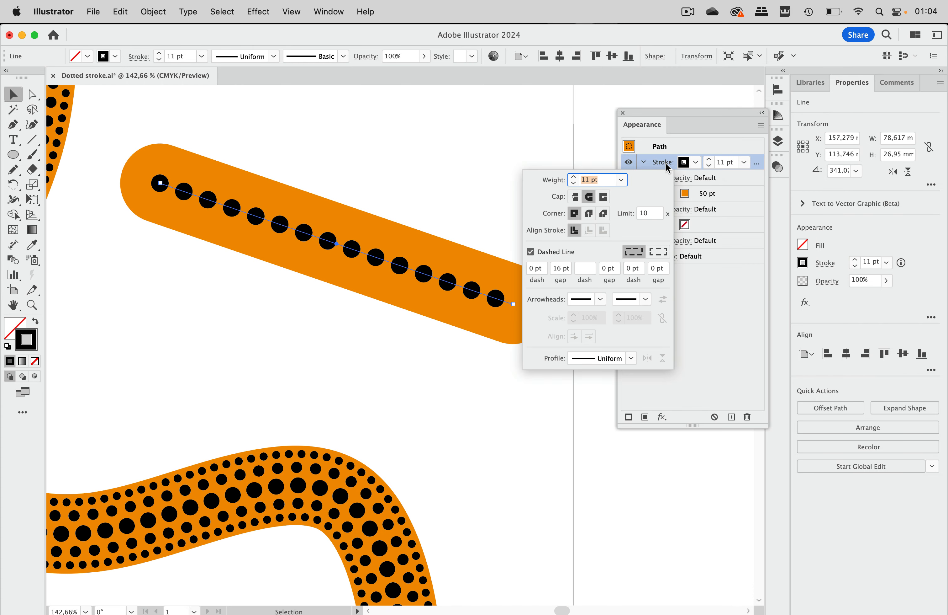
left_click(651, 252)
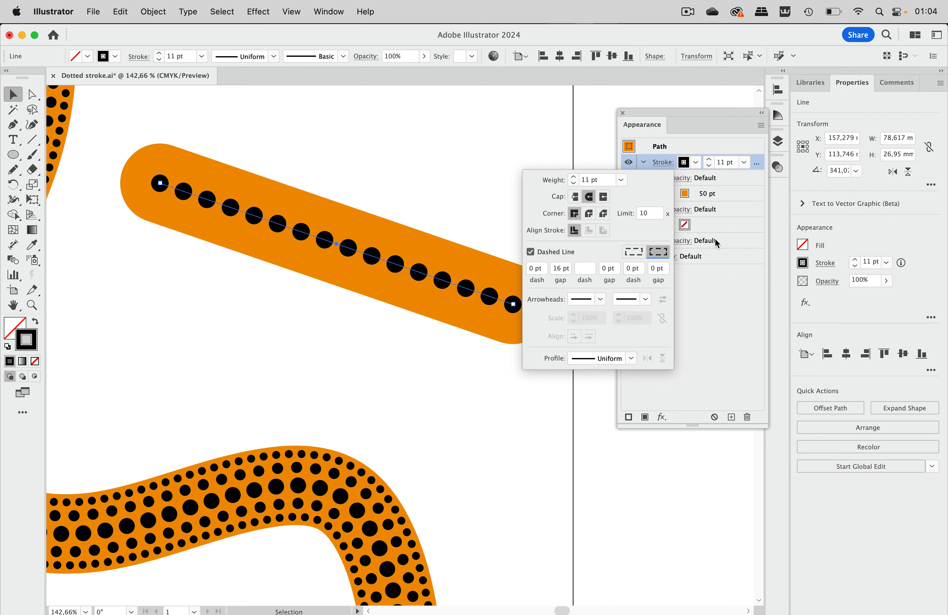
left_click(739, 312)
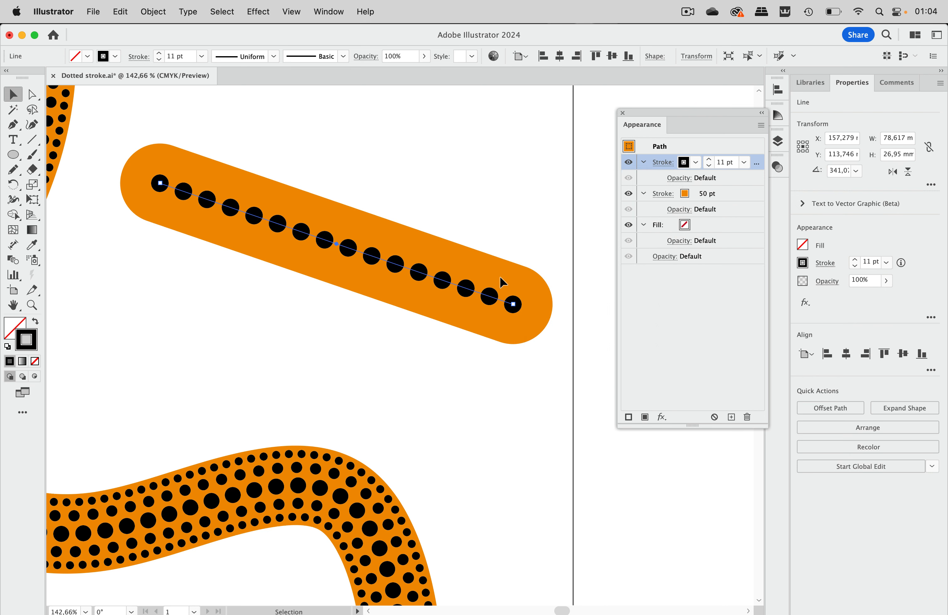
scroll(413, 317, "left", 5)
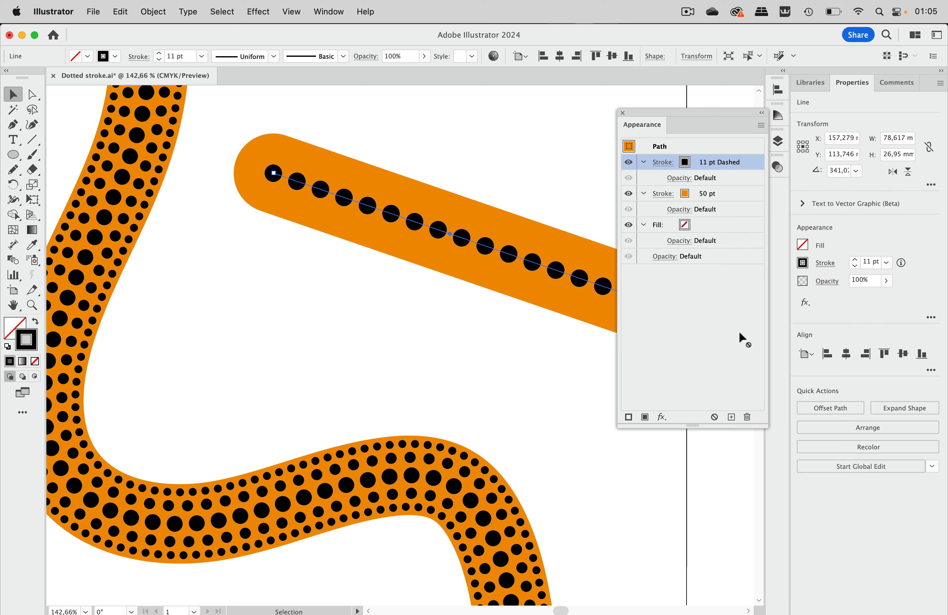
Duplicate the line's 11 pt black dashed stroke and set the copy's weight to 7 pt
left_click(732, 417)
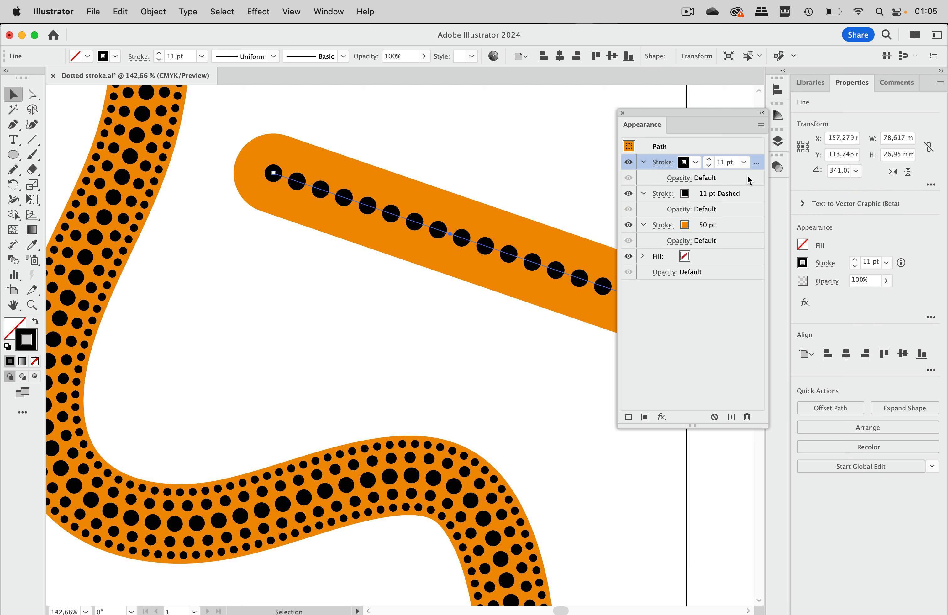
left_click(708, 166)
left_click(708, 166)
Apply an Offset Path effect of 4 mm with Round joins to the 7 pt dashed stroke
left_click(261, 13)
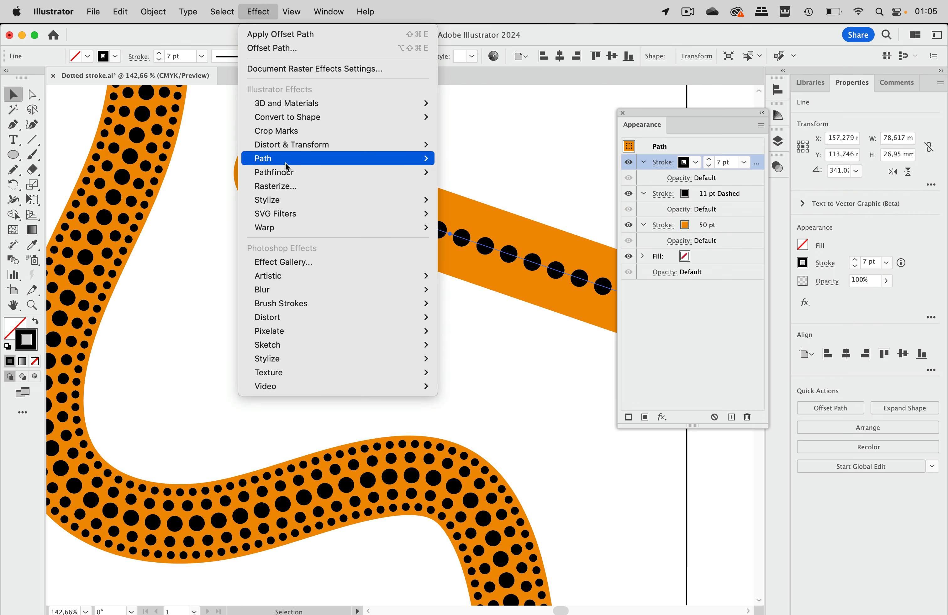
mouse_move(348, 159)
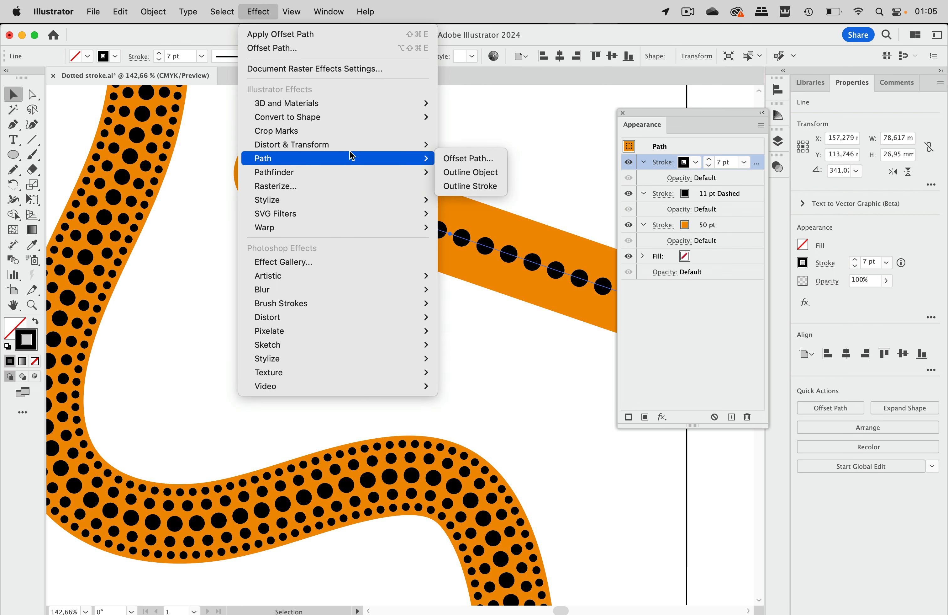
left_click(461, 159)
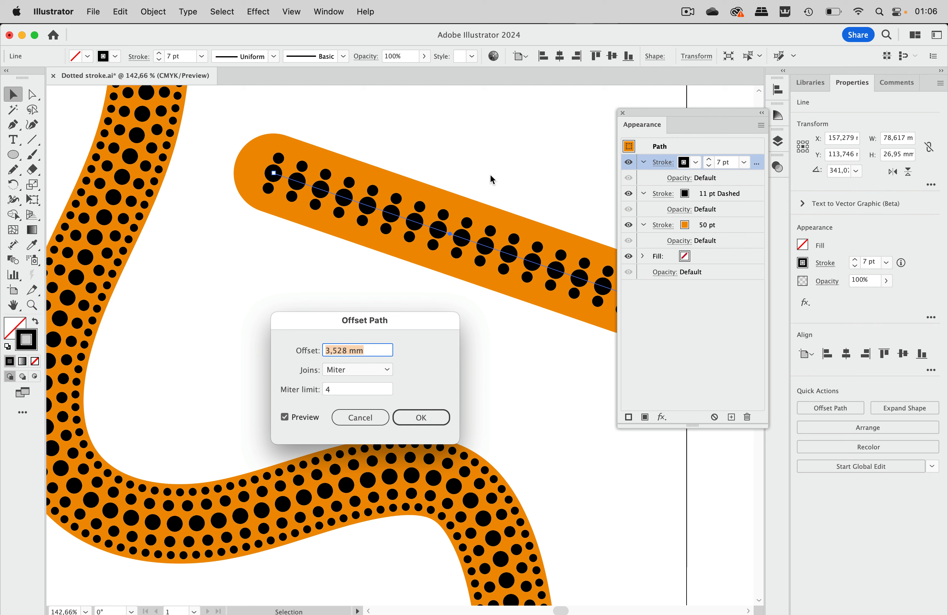
left_click(361, 372)
left_click(356, 392)
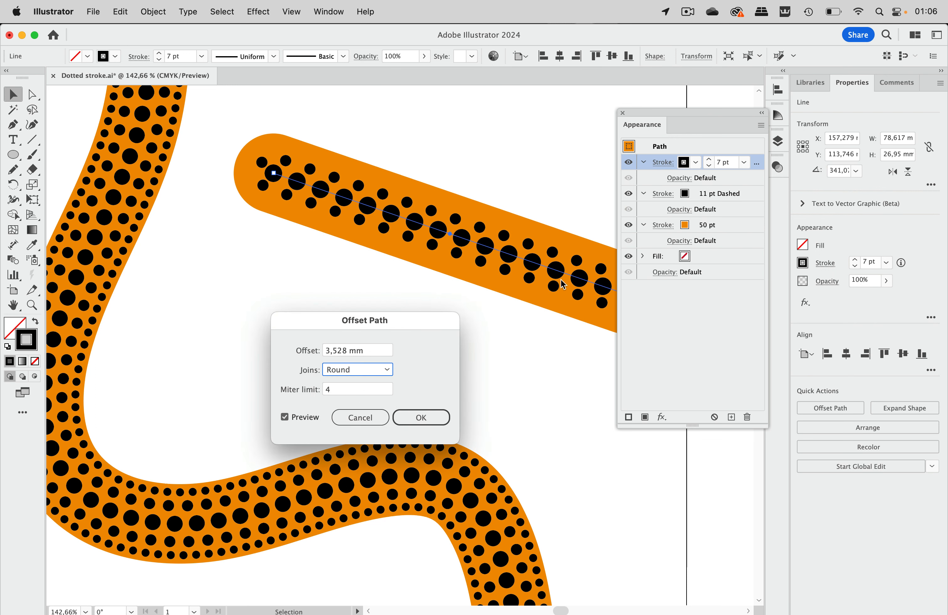
double_click(338, 350)
type("4")
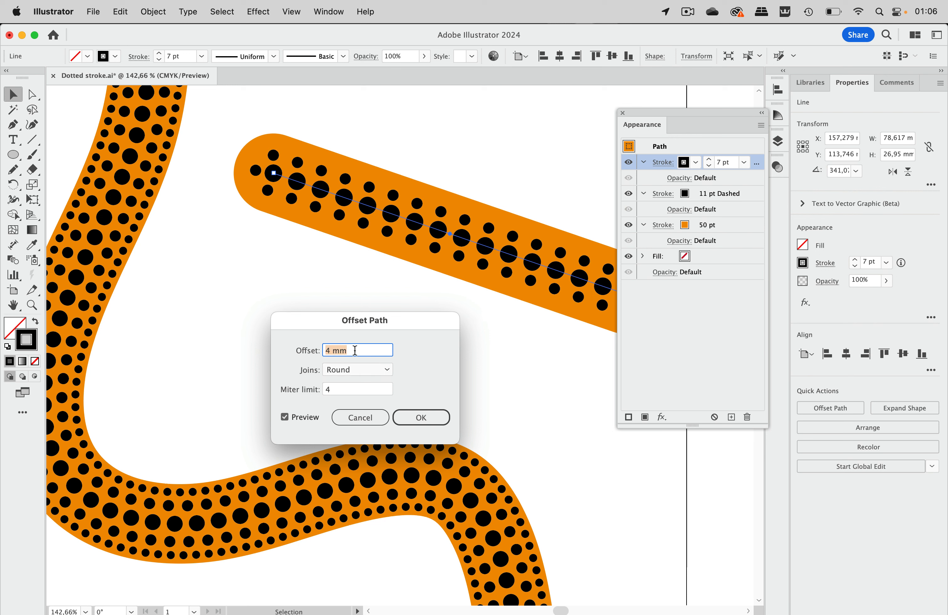
left_click(421, 417)
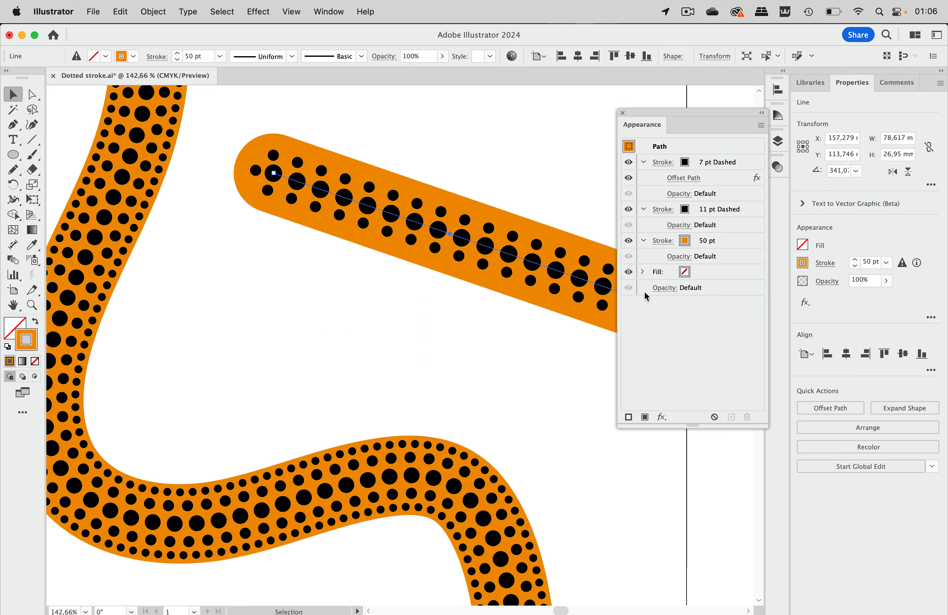
Set the dash gap of the 7 pt offset stroke to 12 pt
left_click(665, 163)
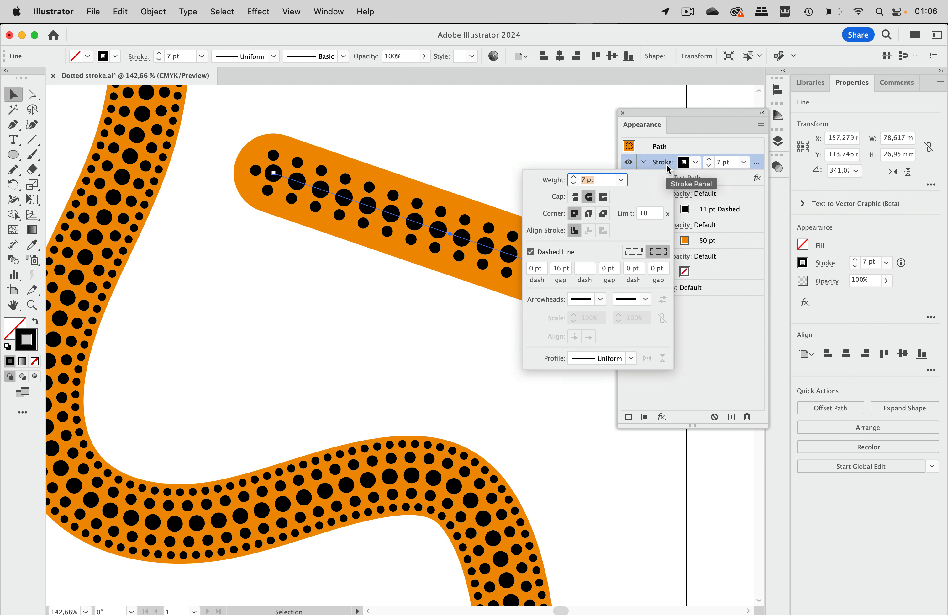
left_click(562, 268)
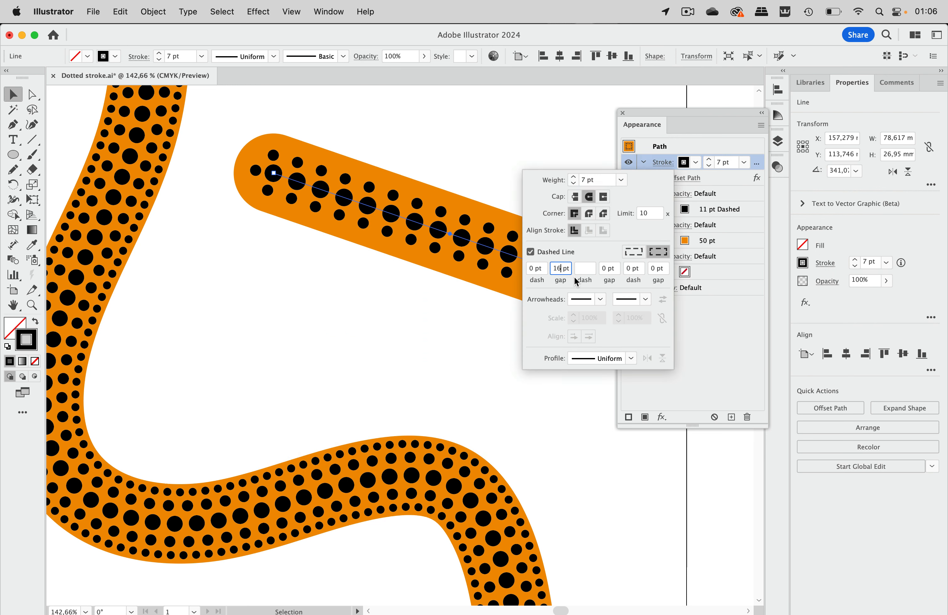
type("14")
key("Return")
key("Down")
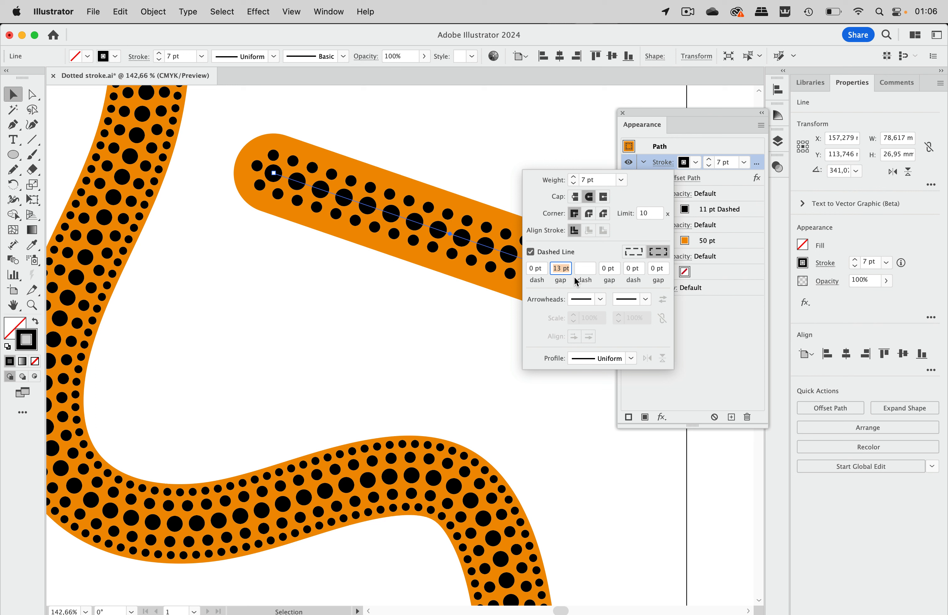
key("Down")
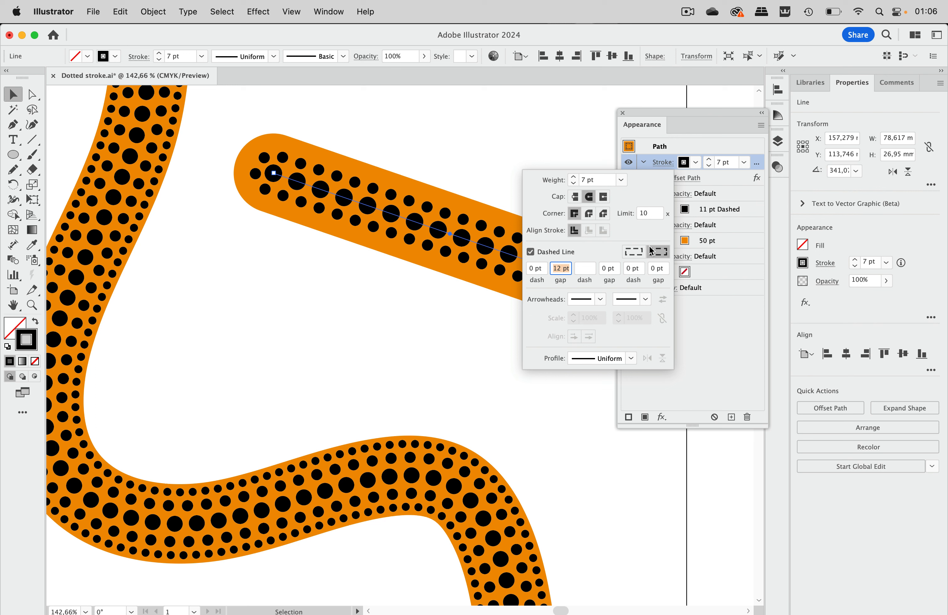
left_click(710, 361)
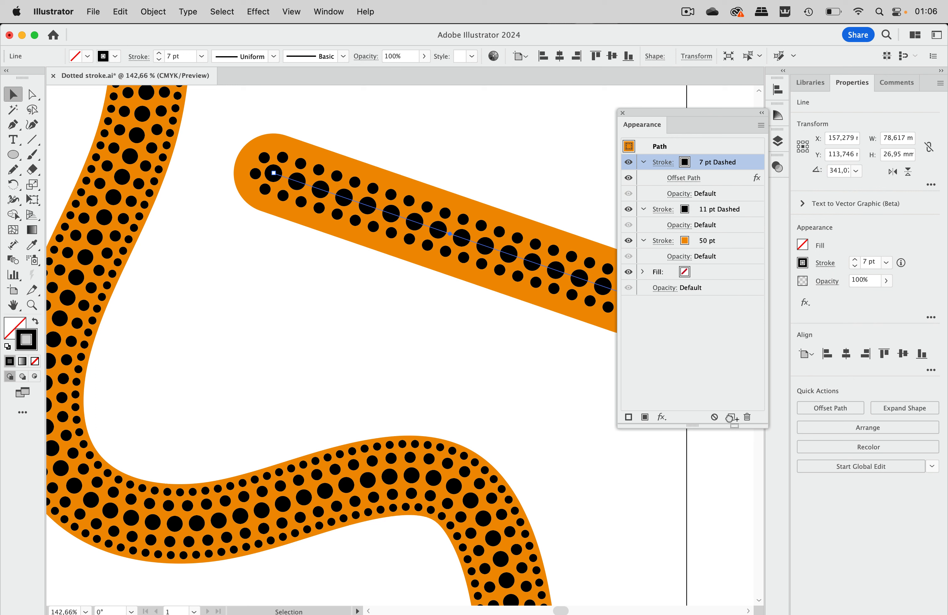
Duplicate the 7 pt offset stroke and set the copy's weight to 5 pt
left_click(731, 416)
left_click(709, 166)
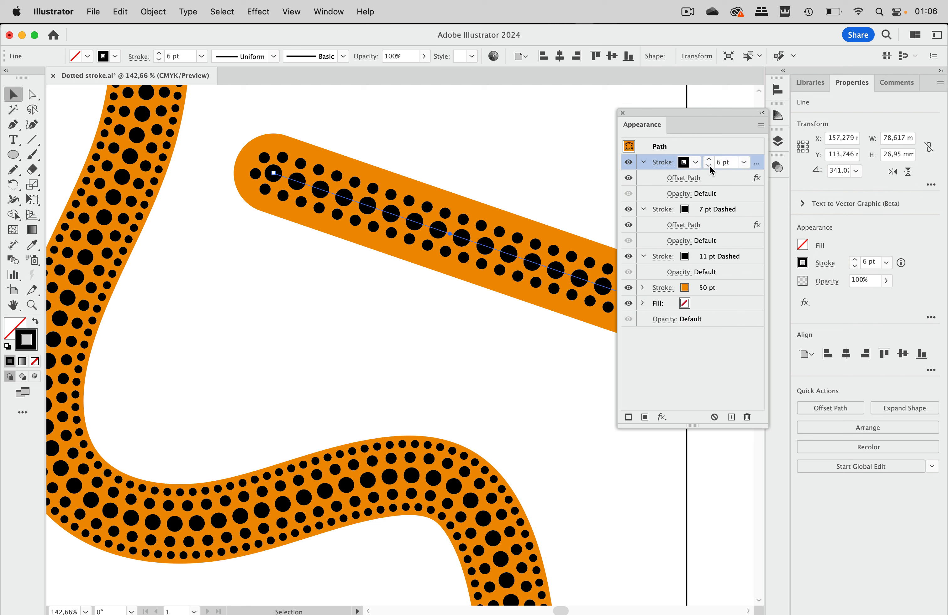
left_click(709, 165)
Set the Offset Path effect of the 5 pt stroke to 7 mm
left_click(679, 181)
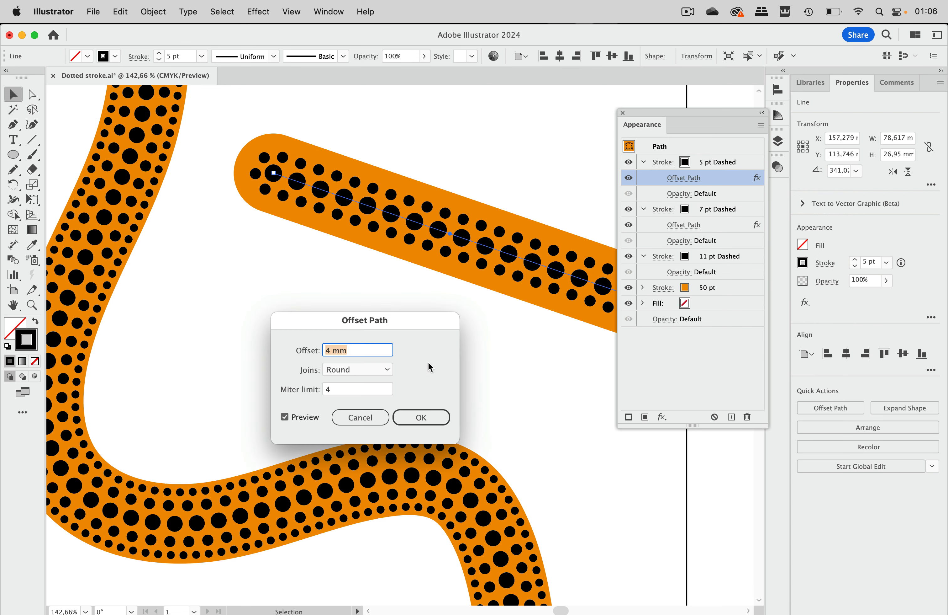
key("Up")
key("Up")
key("Up")
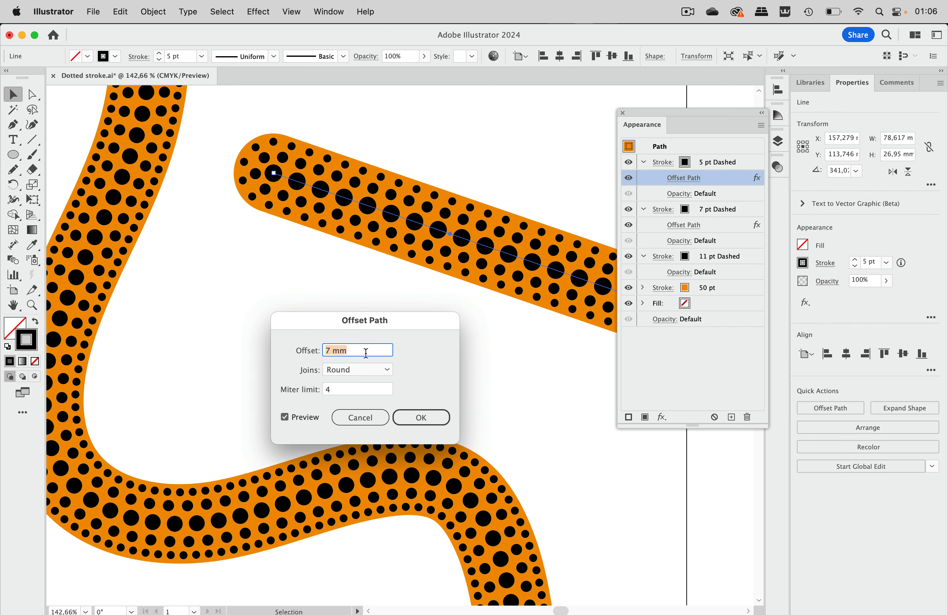
left_click(411, 418)
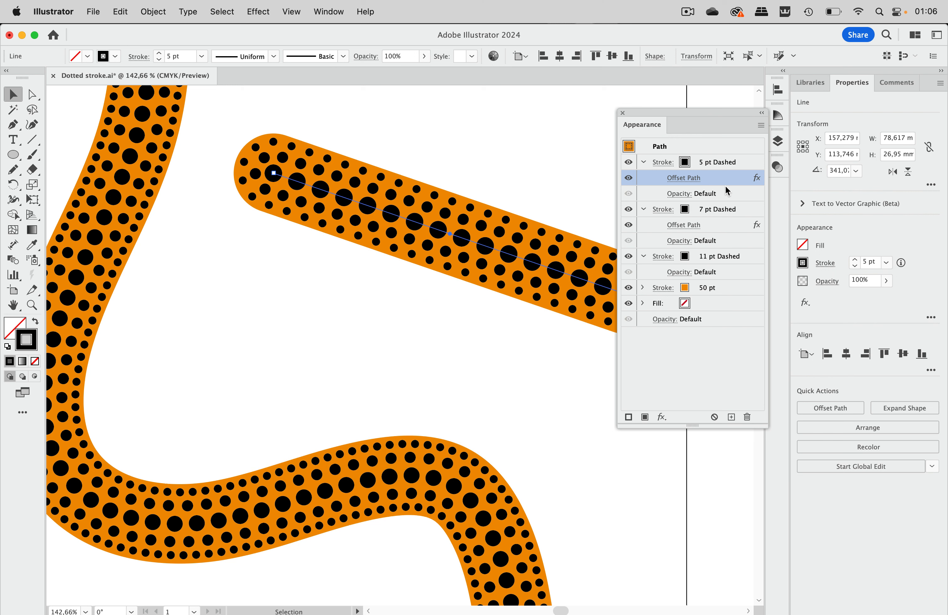
Set the dash gap of the 5 pt outer stroke to 9 pt and deselect the line
left_click(664, 162)
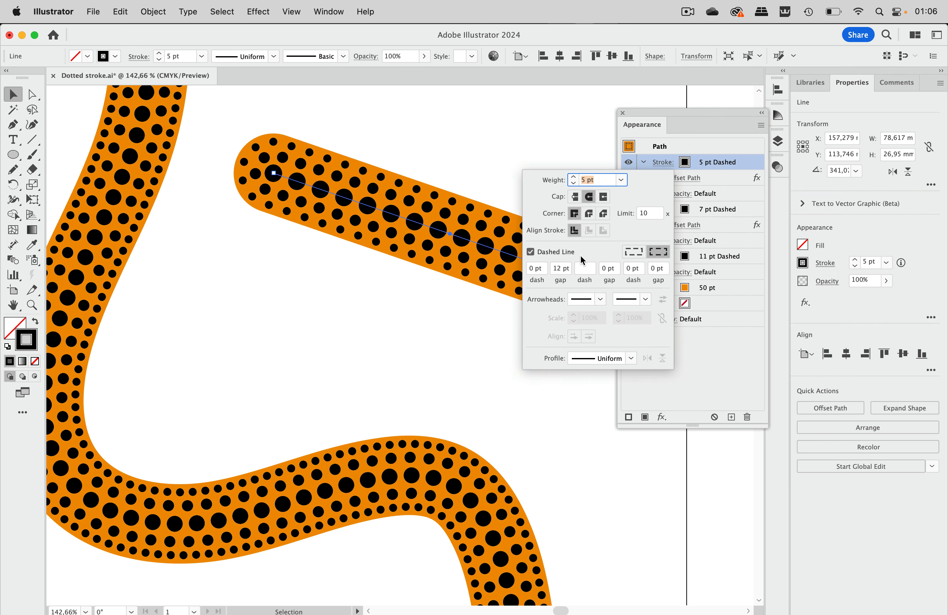
left_click(557, 270)
key("Down")
key("Down")
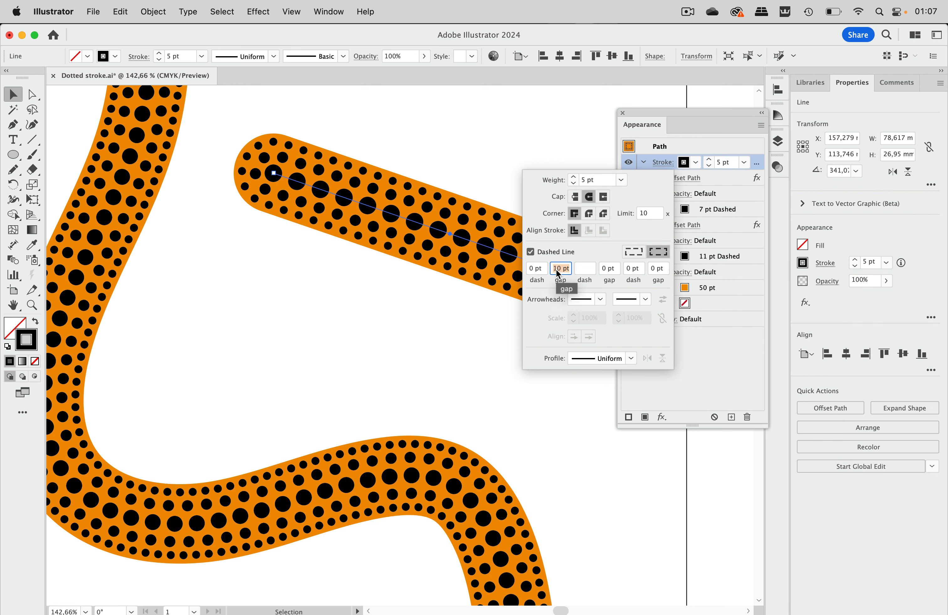
key("Down")
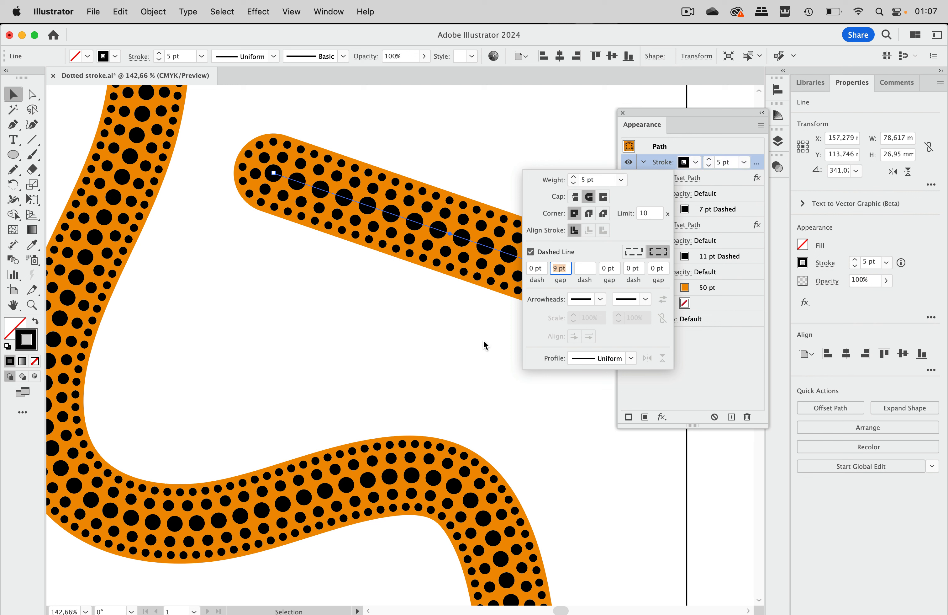
key("Escape")
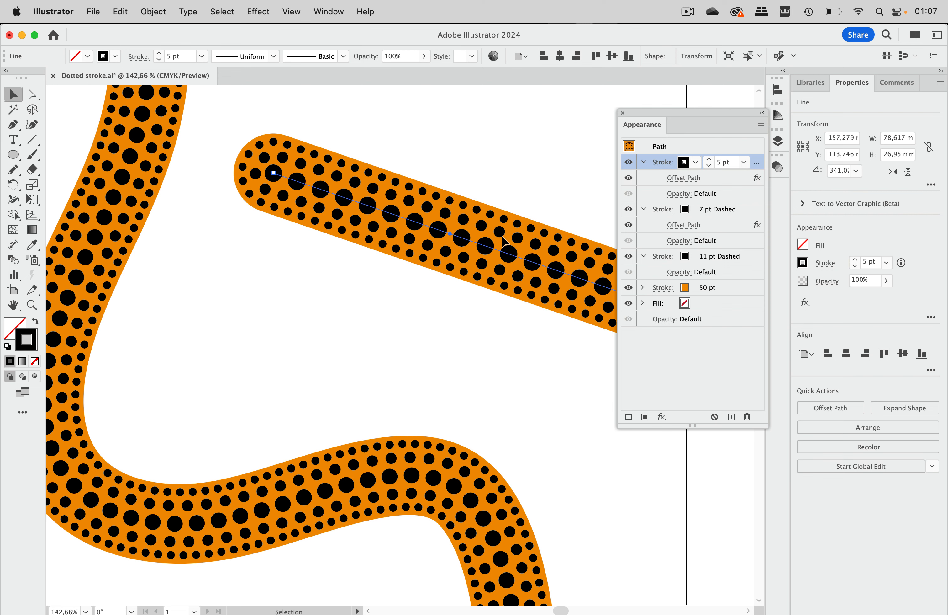
left_click(472, 295)
Examine the dot rows along the orange line and around both of its rounded ends
key("super+0")
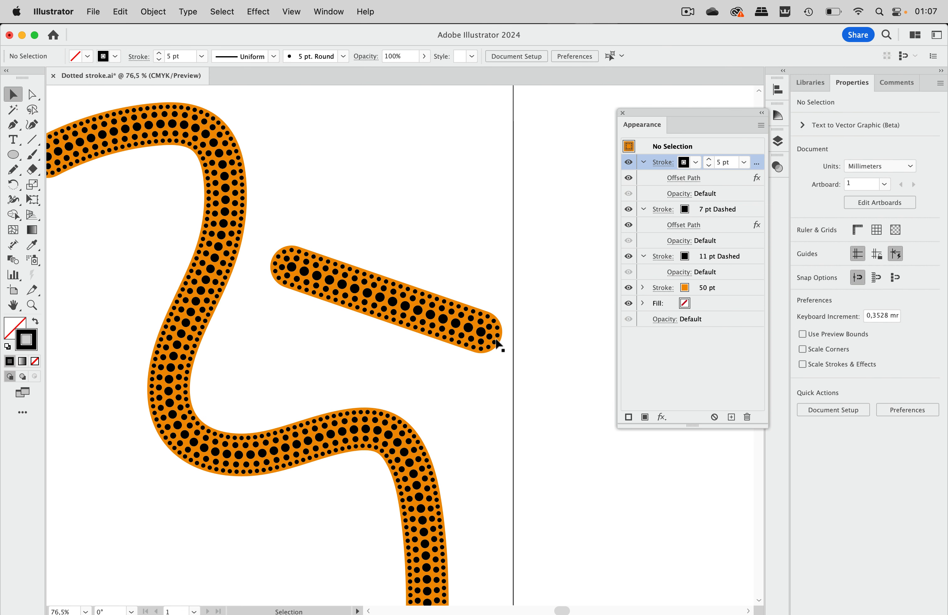
scroll(482, 351, "up", 3)
scroll(482, 350, "up", 3)
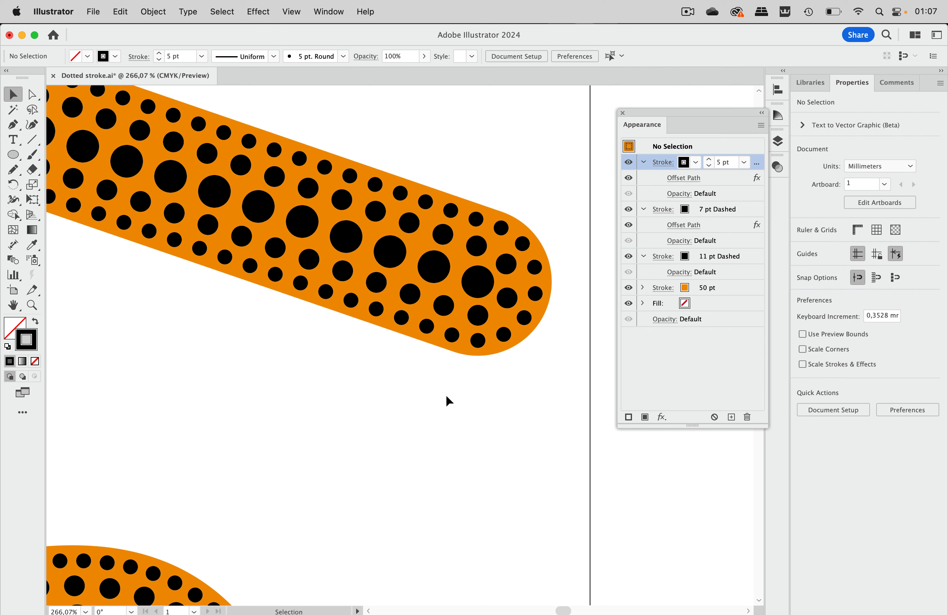
scroll(446, 395, "down", 5)
scroll(446, 401, "down", 2)
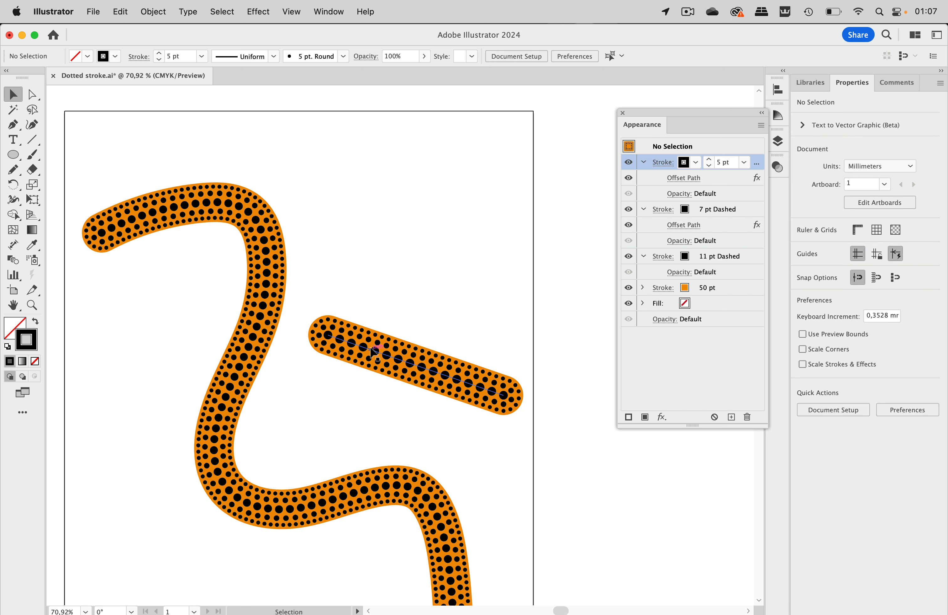
scroll(374, 352, "up", 5)
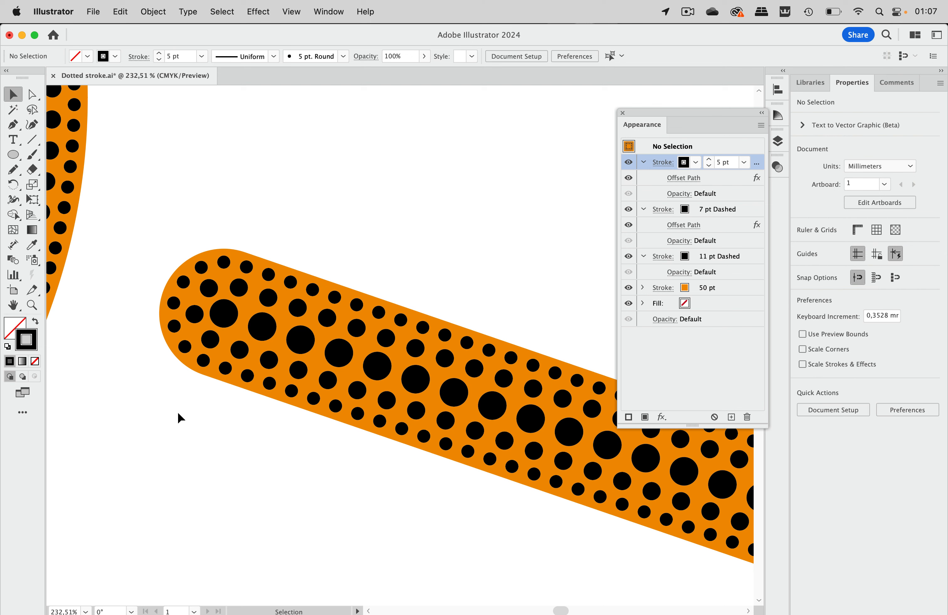
scroll(214, 404, "down", 5)
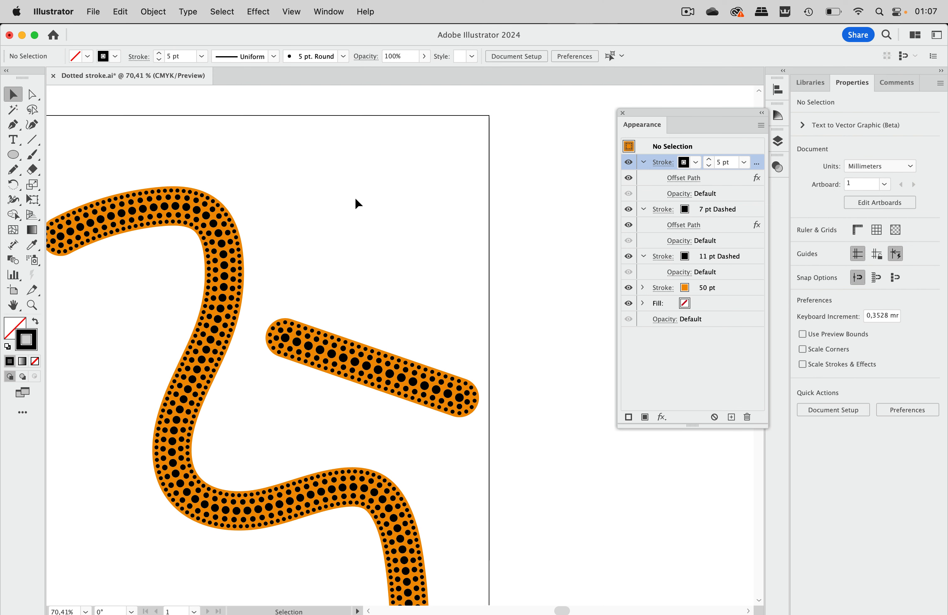
Draw a horizontal line about 61 mm long above the orange line and set its stroke weight to 11 pt
left_click(33, 141)
left_click_drag(301, 184, 437, 191)
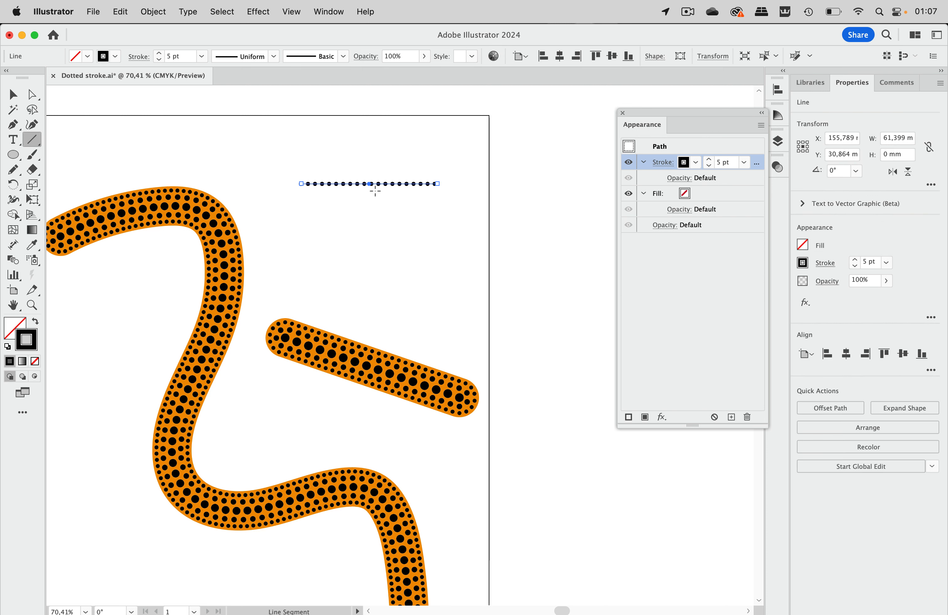
left_click(710, 160)
left_click(711, 159)
left_click(711, 159)
left_click(710, 159)
left_click(710, 159)
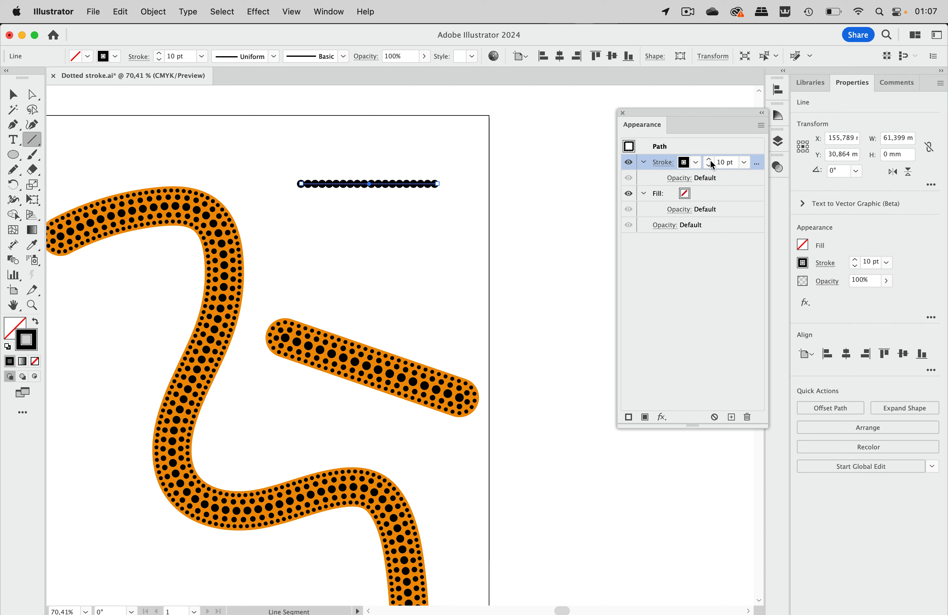
left_click(711, 159)
Set the dash gap of the new horizontal 11 pt line to 13 pt
left_click(663, 161)
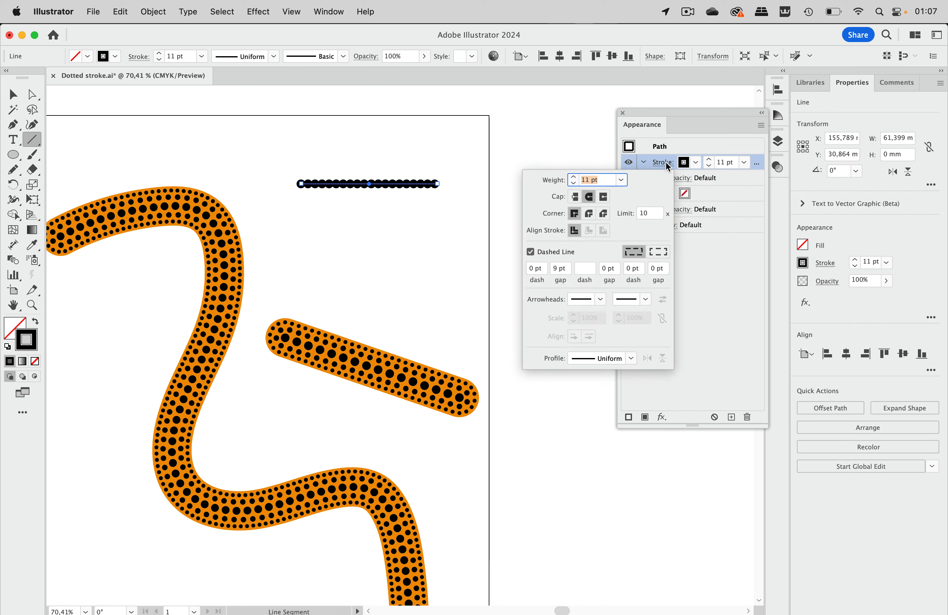
left_click(560, 273)
type("11")
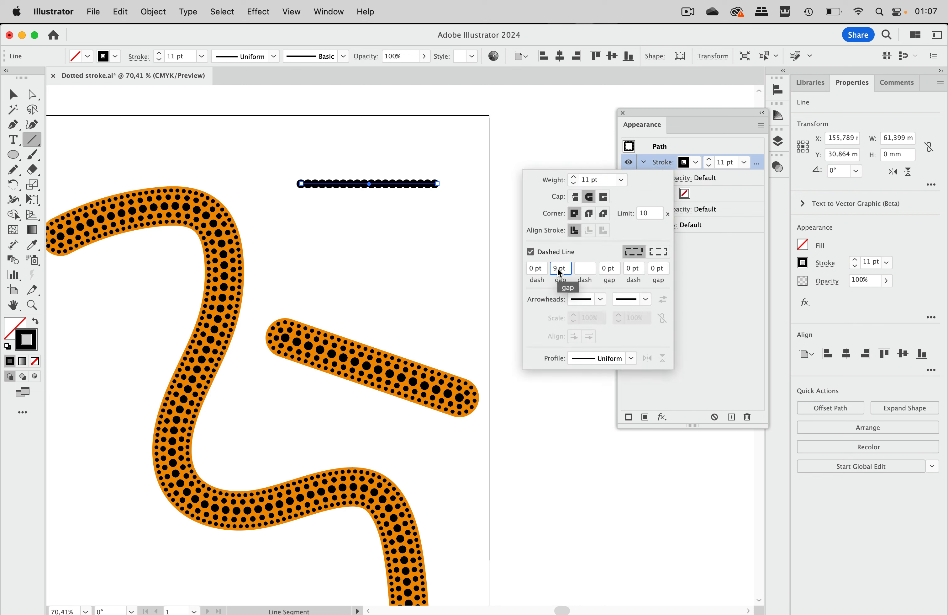
key("Return")
key("Up")
key("Up")
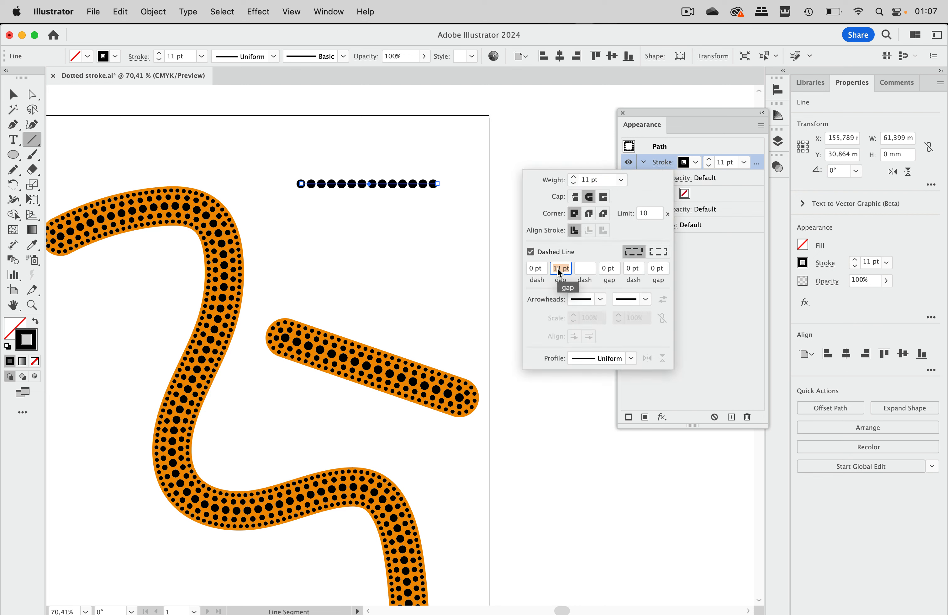
left_click(433, 235)
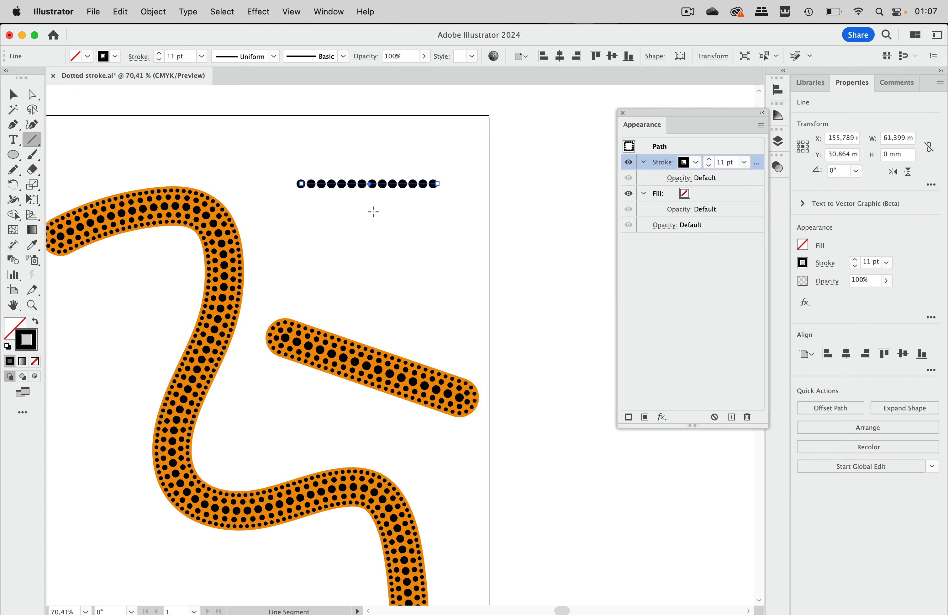
Draw a second horizontal line about 63 mm long just above the first and set its stroke weight to 7 pt
scroll(375, 211, "up", 2)
scroll(375, 210, "up", 3)
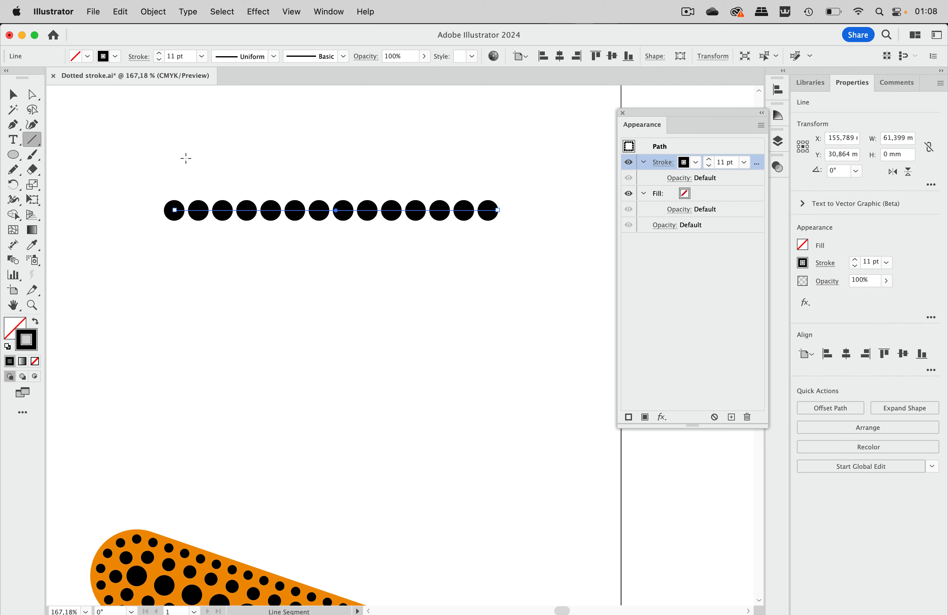
left_click_drag(166, 182, 497, 183)
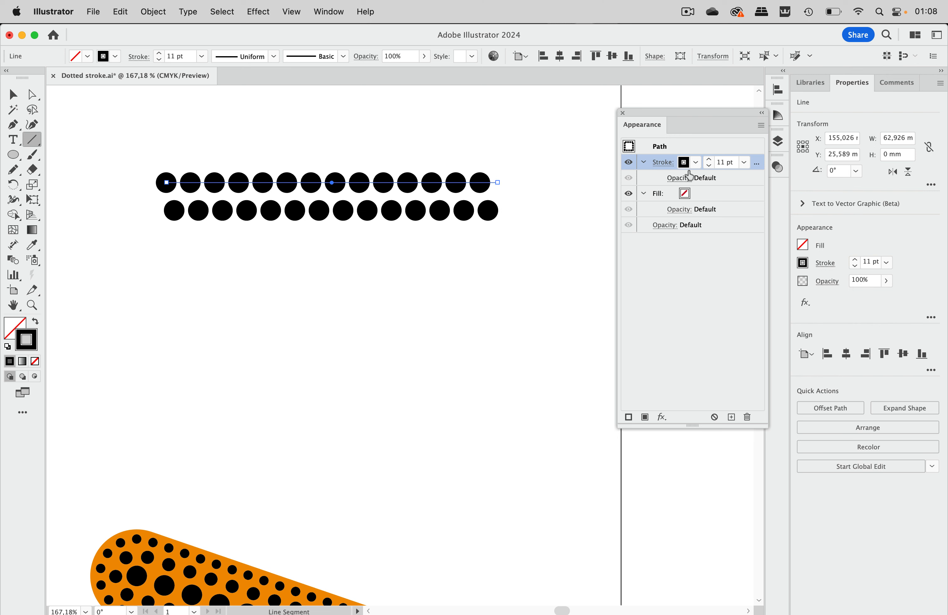
left_click(709, 164)
left_click(709, 165)
left_click(708, 164)
left_click(709, 164)
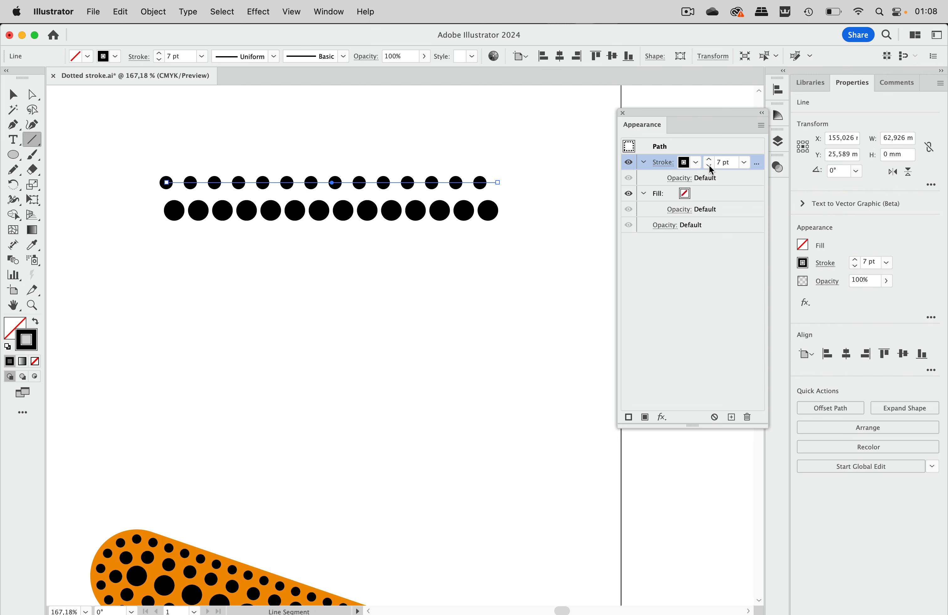
Turn off the dashed line option on the 7 pt line above the dot row
left_click(663, 163)
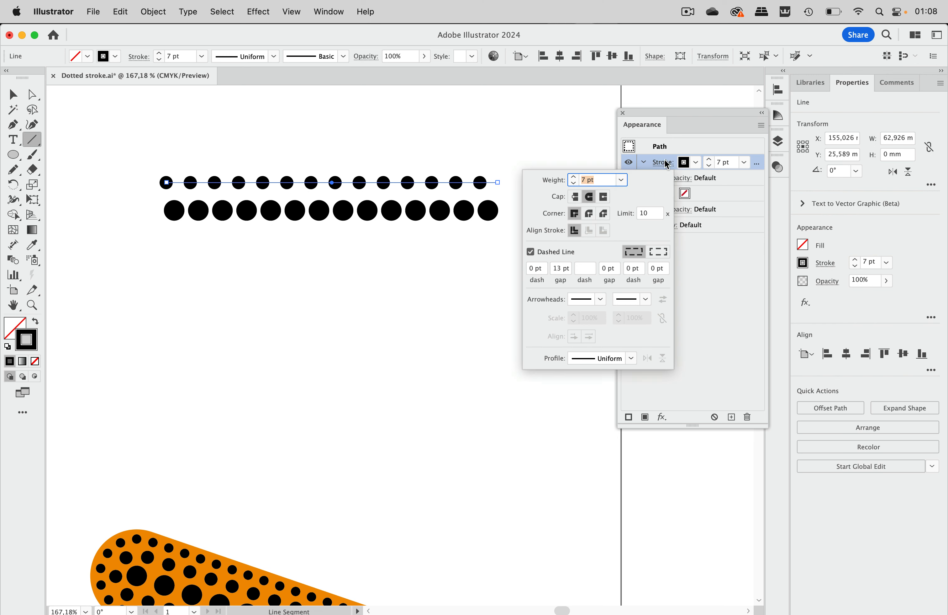
left_click(550, 255)
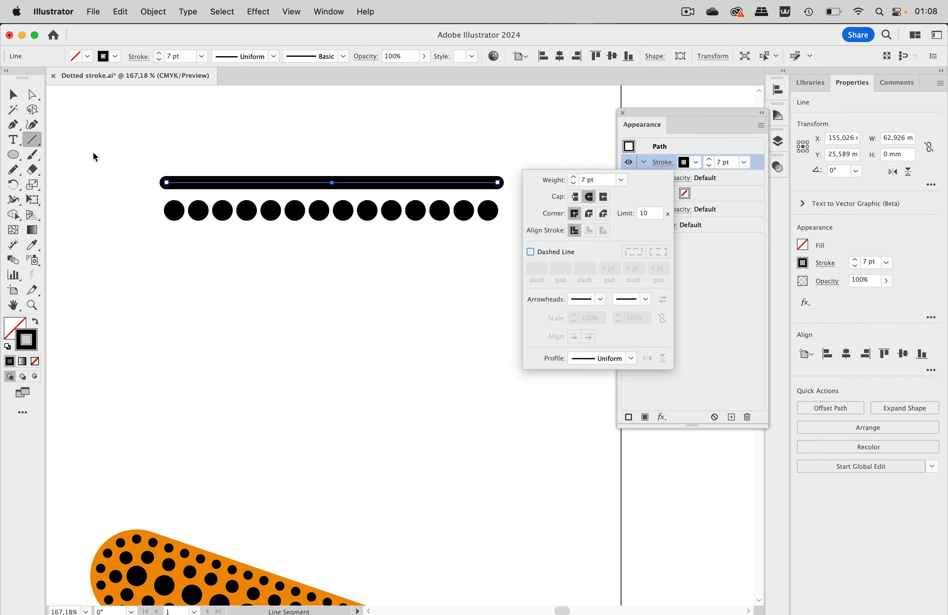
left_click(31, 94)
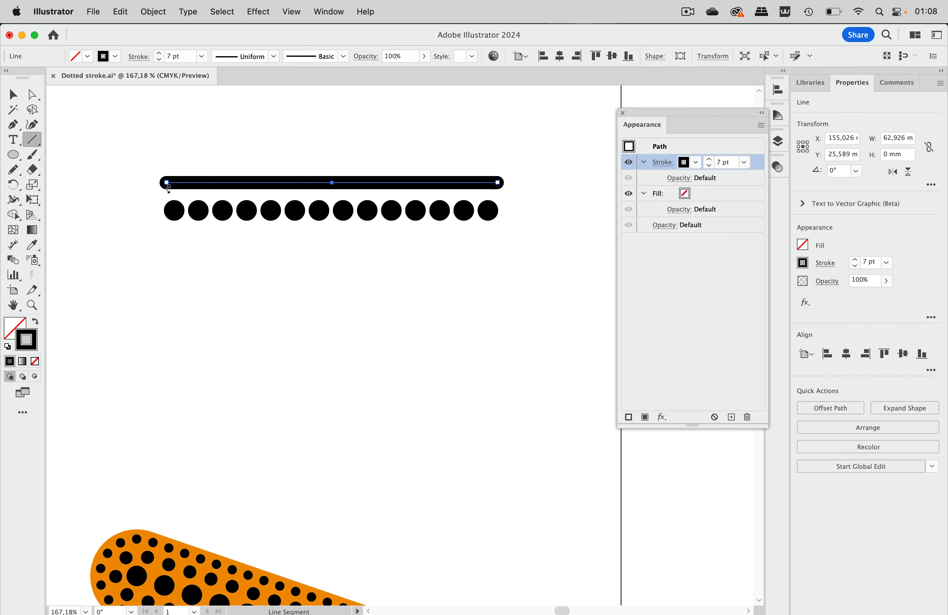
Nudge the solid 7 pt line down, closer to the dot row
left_click_drag(167, 183, 171, 183)
key("super+z")
key("Down")
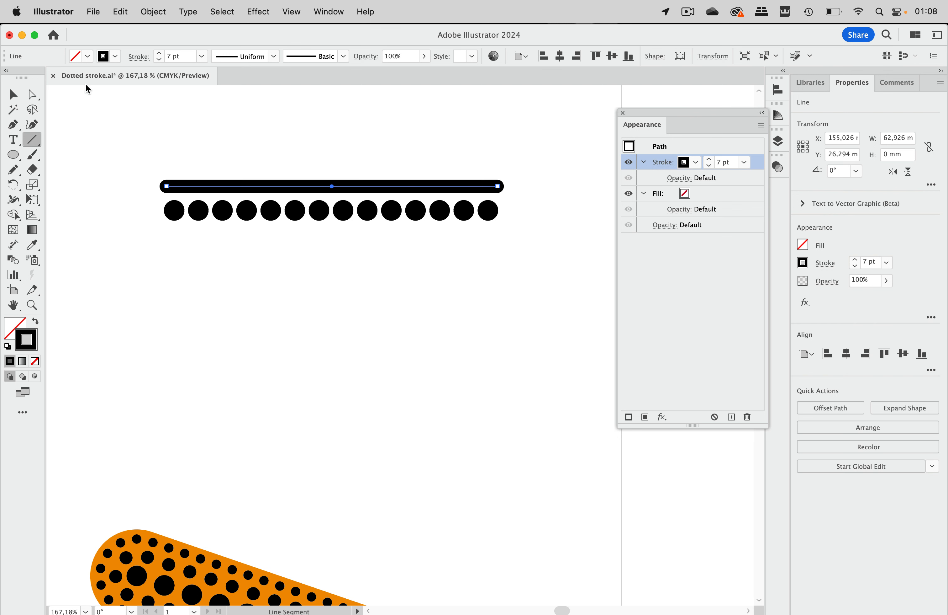
left_click(13, 95)
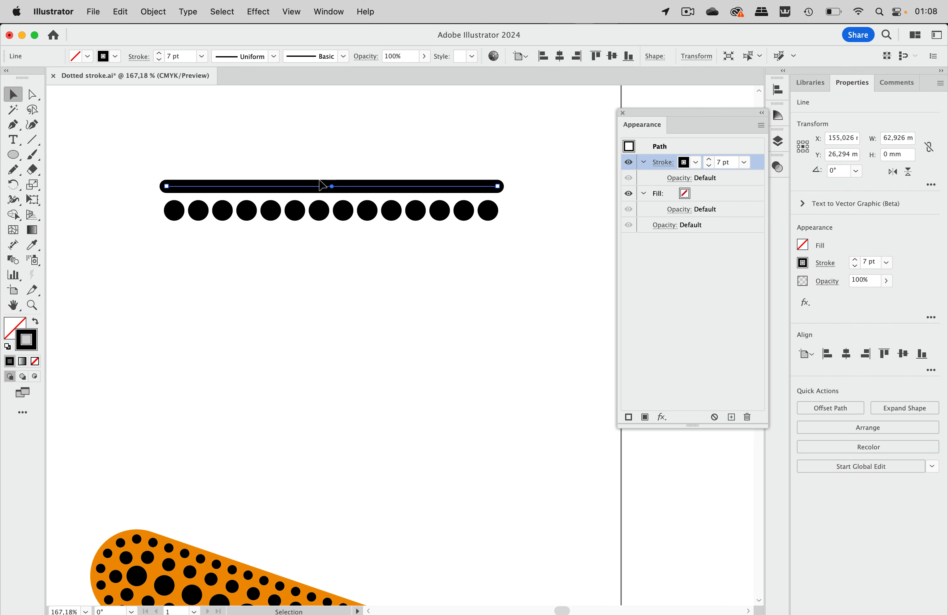
key("Down")
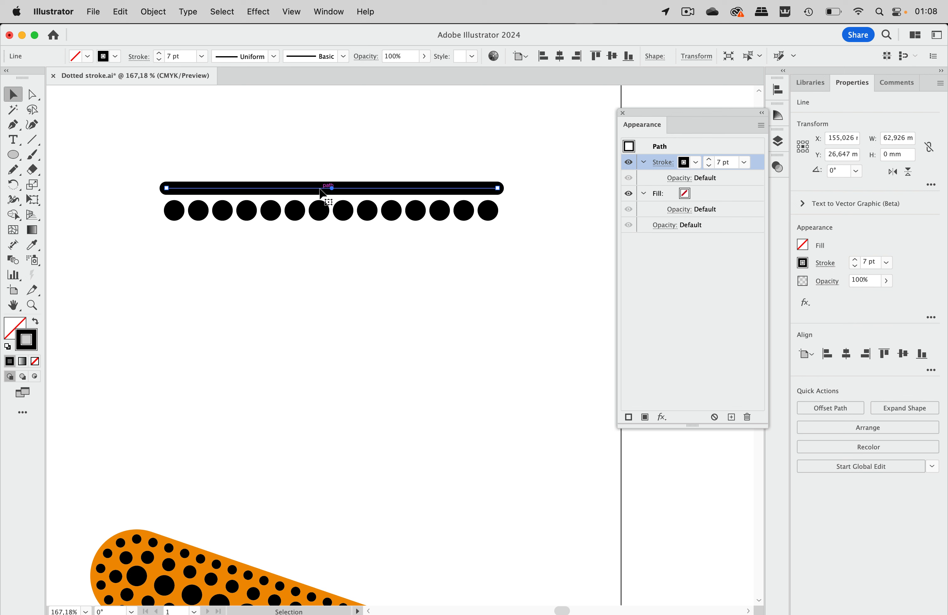
Copy the solid 7 pt line straight down below the dot row and nudge it until its spacing matches the line above
left_click_drag(321, 192, 323, 237)
key("Down")
key("Down")
key("Down")
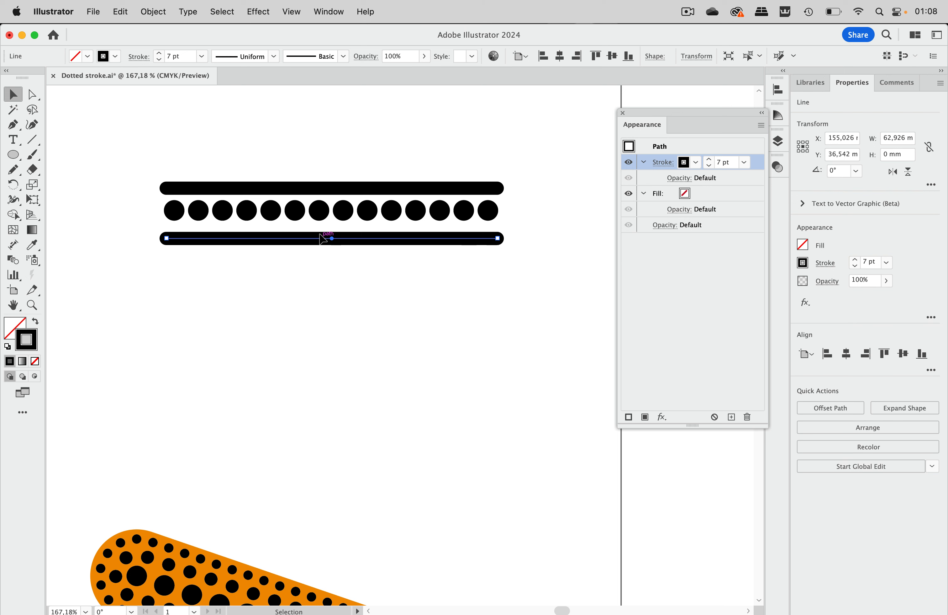
key("Up")
key("Up")
key("Up")
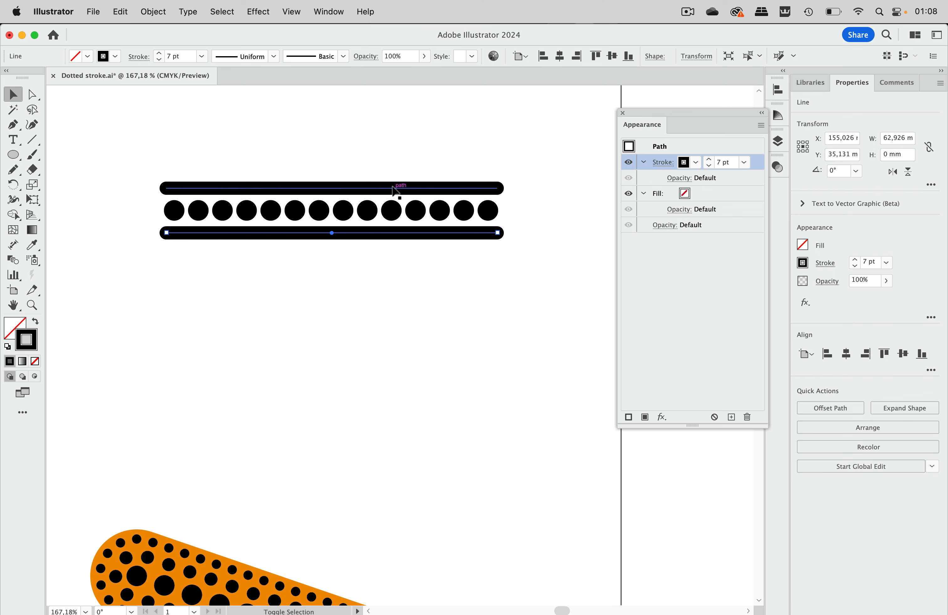
Add a 5 pt copy of the line below the lower 7 pt line and another above the upper 7 pt line
left_click_drag(387, 234, 387, 253)
left_click(709, 165)
left_click(709, 165)
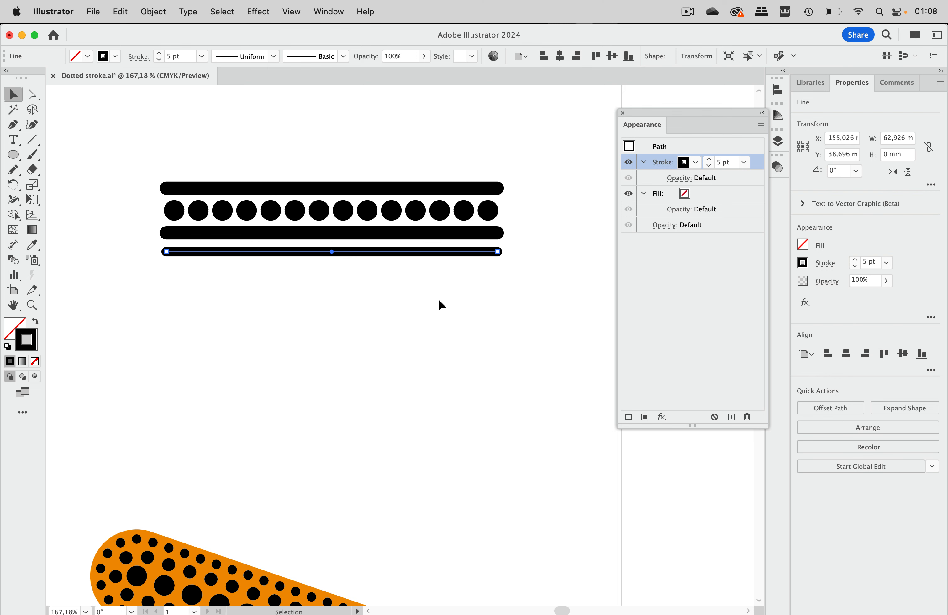
key("Up")
key("Up")
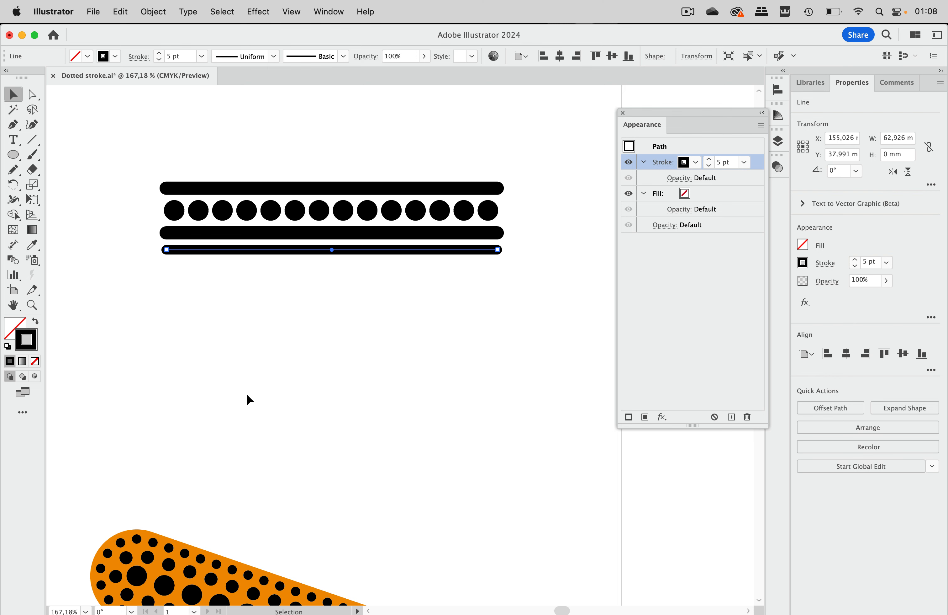
key("Down")
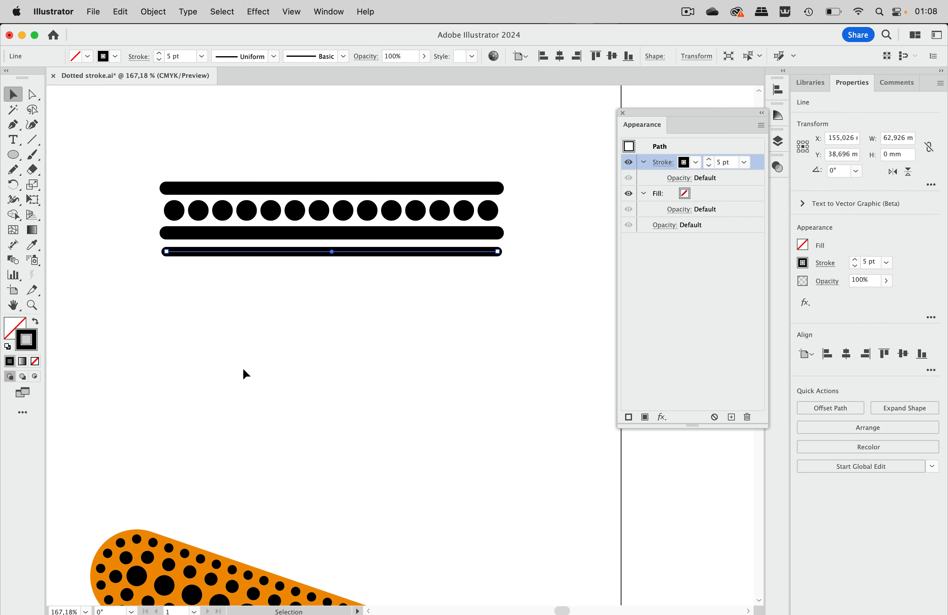
left_click_drag(275, 257, 293, 173)
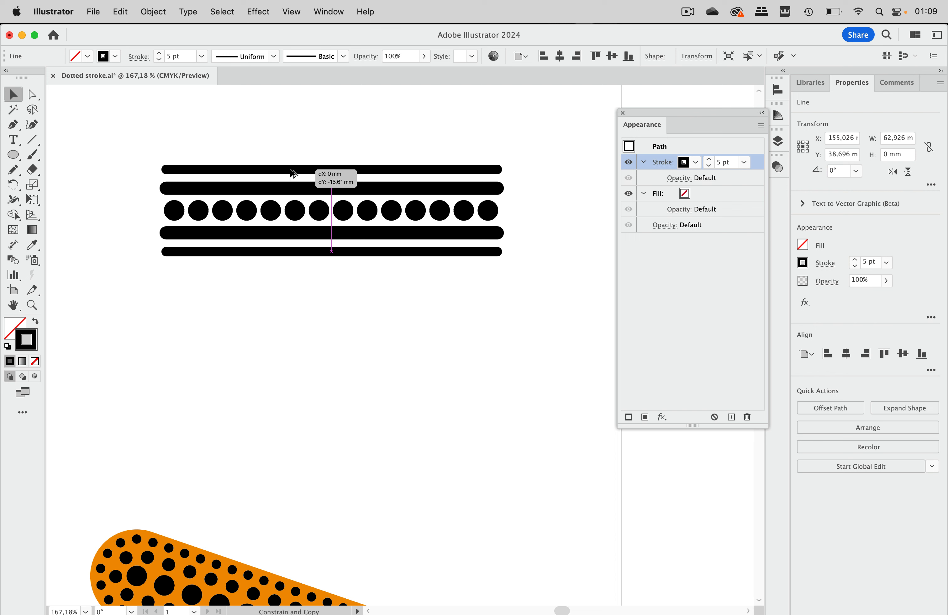
left_click_drag(294, 173, 293, 173)
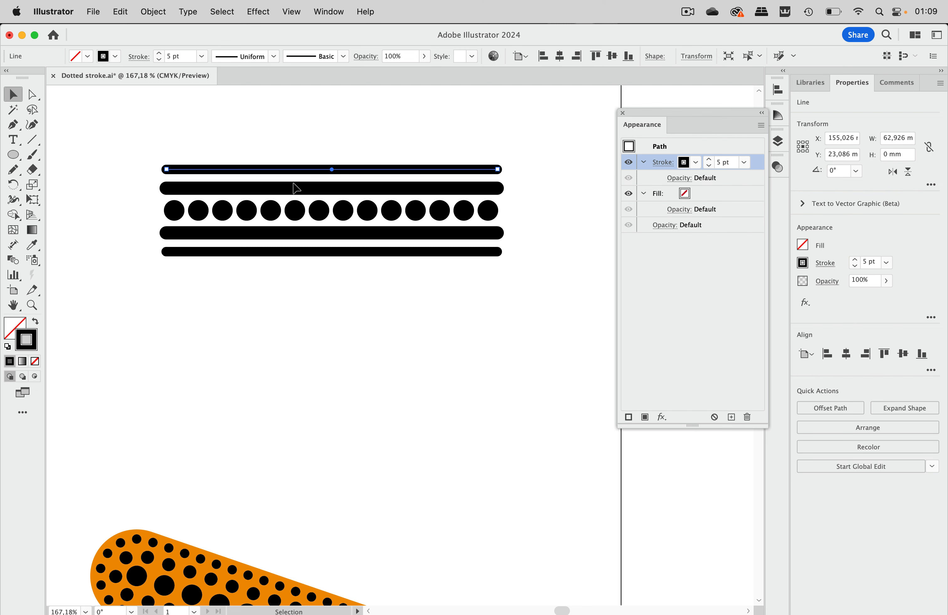
Group the two outer 5 pt lines together and the two inner 7 pt lines together
scroll(294, 183, "up", 3)
scroll(294, 184, "right", 2)
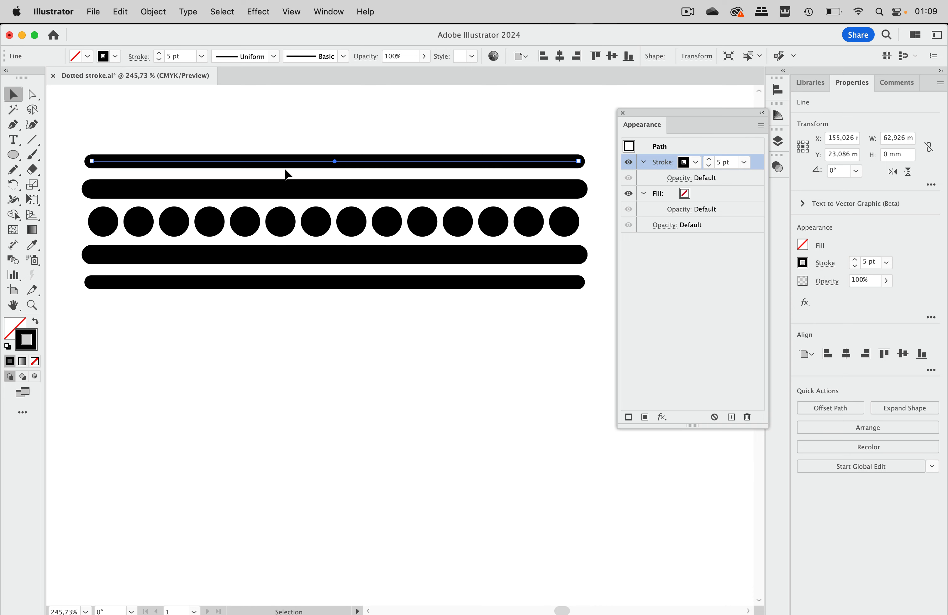
left_click(266, 282, "shift")
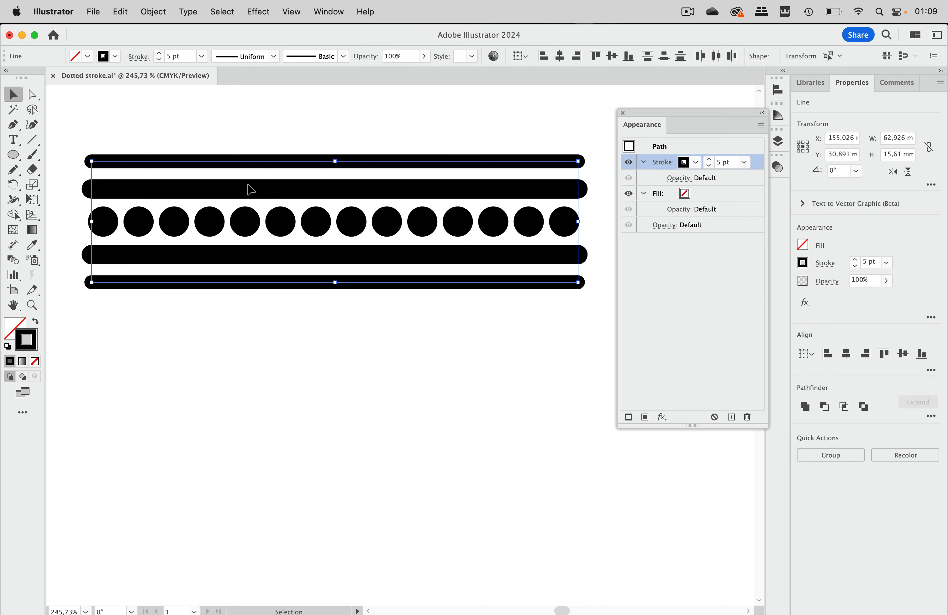
key("super+g")
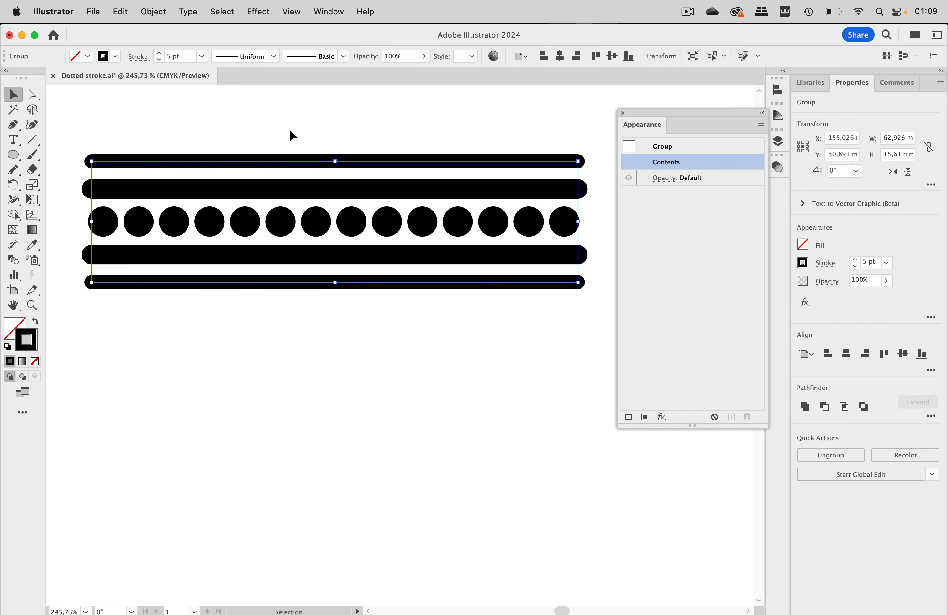
left_click(287, 193)
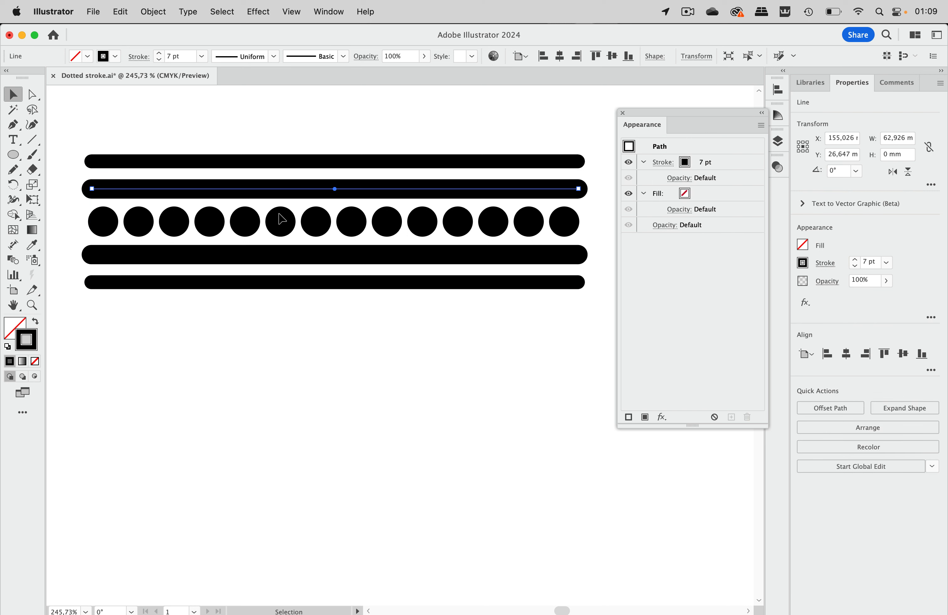
left_click(277, 257, "shift")
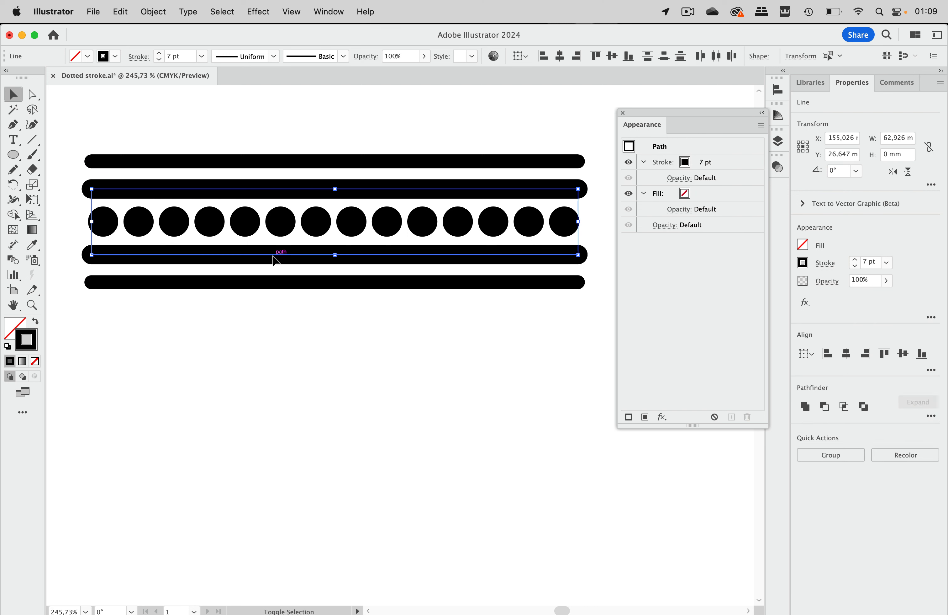
Align both line groups to the vertical center of the dot row
left_click(349, 217)
left_click_drag(346, 173, 388, 335)
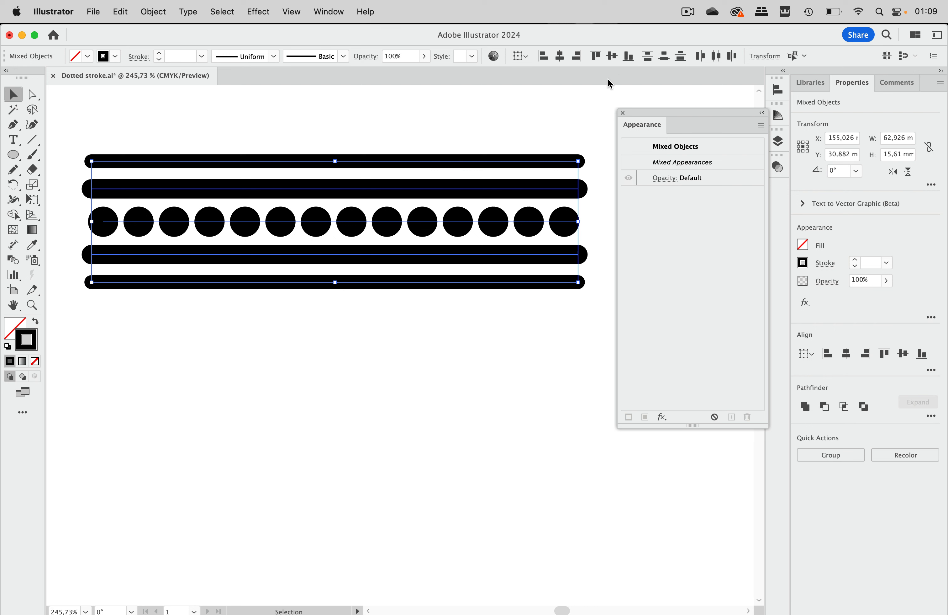
left_click(565, 108)
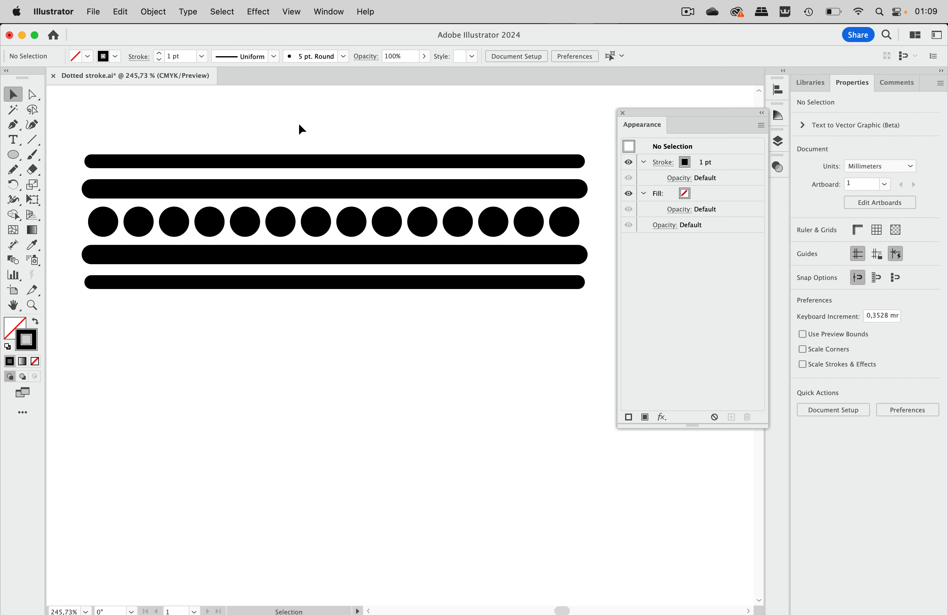
Create an art brush named "outer" from the group of two 5 pt lines
left_click_drag(692, 113, 593, 373)
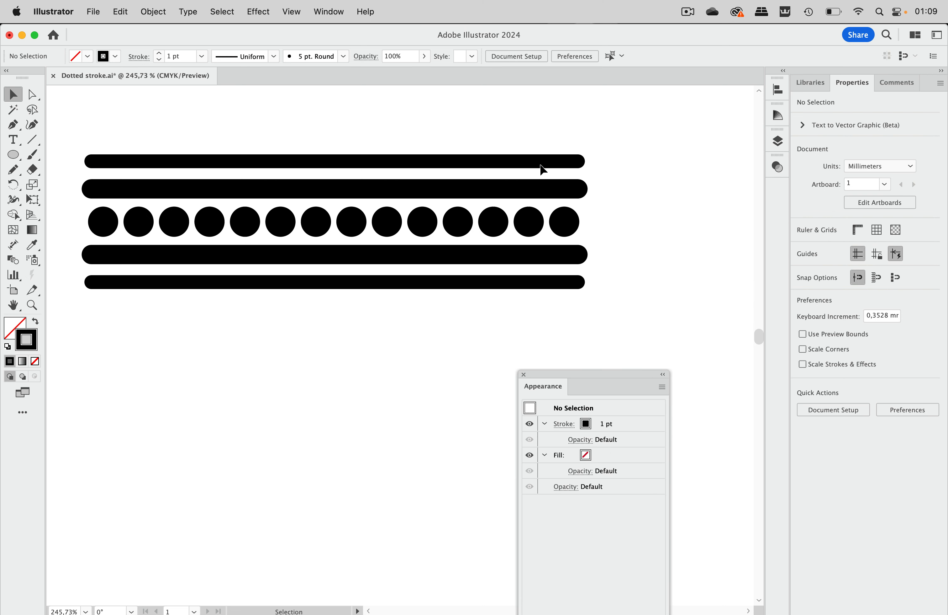
left_click(545, 161)
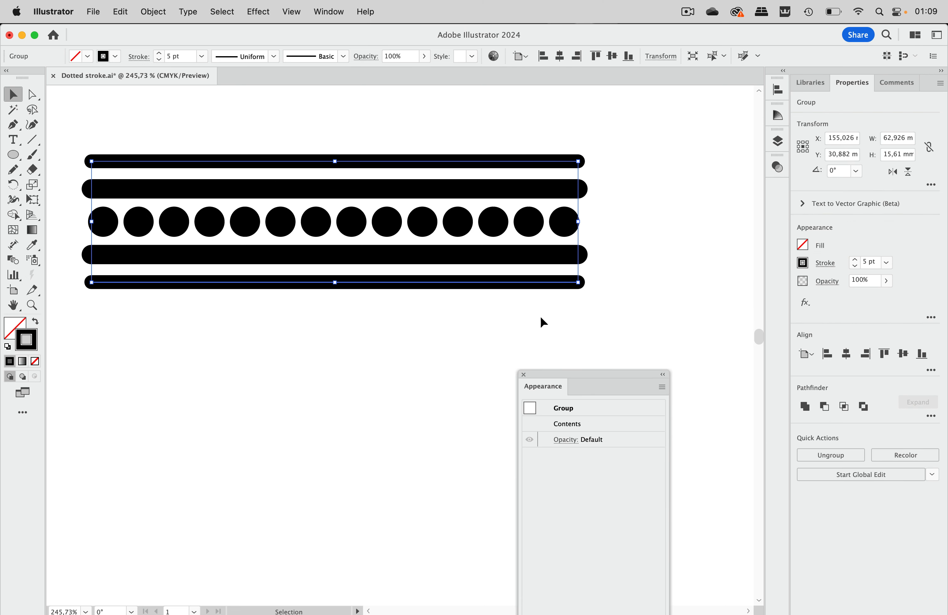
left_click(330, 12)
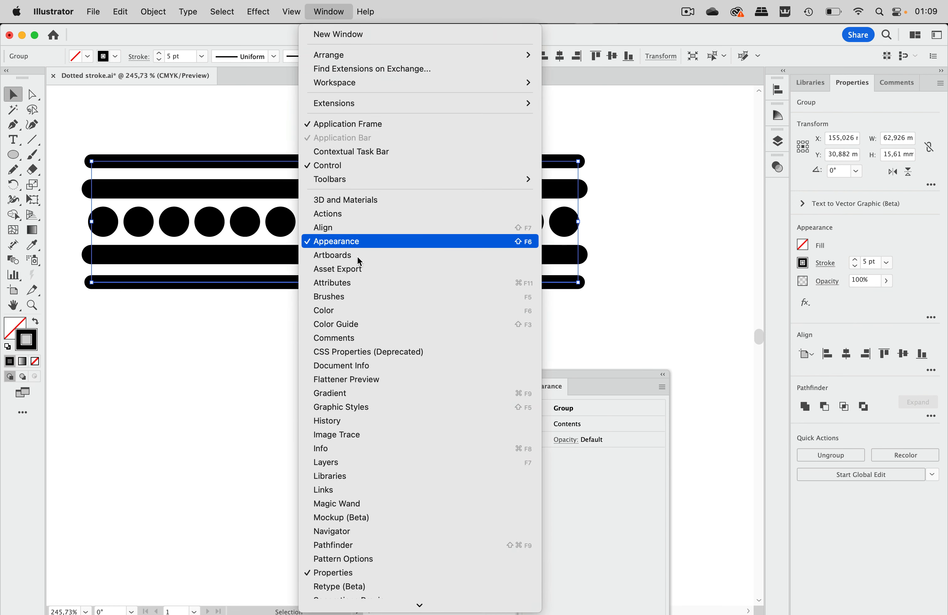
left_click(353, 295)
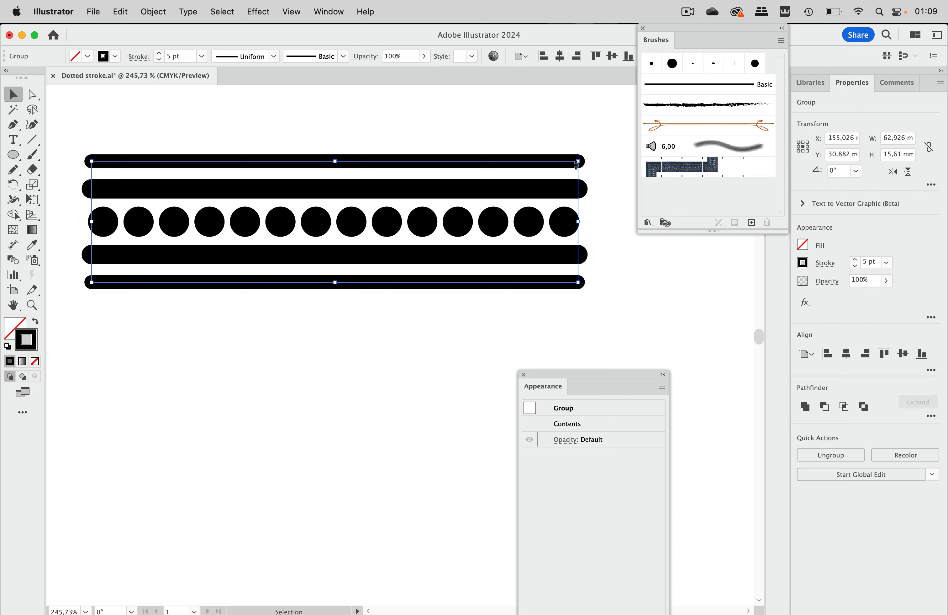
left_click_drag(534, 166, 679, 204)
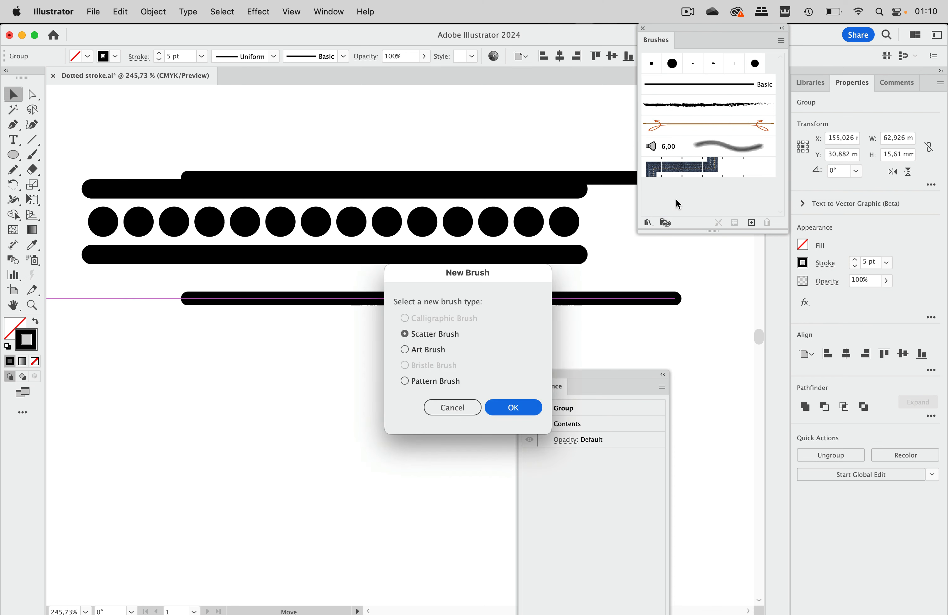
left_click(427, 349)
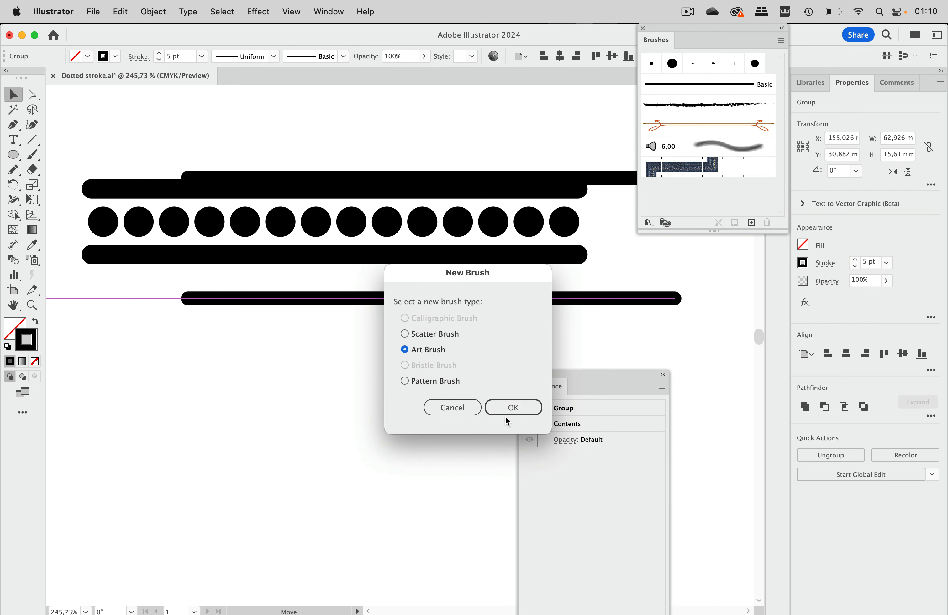
left_click(511, 410)
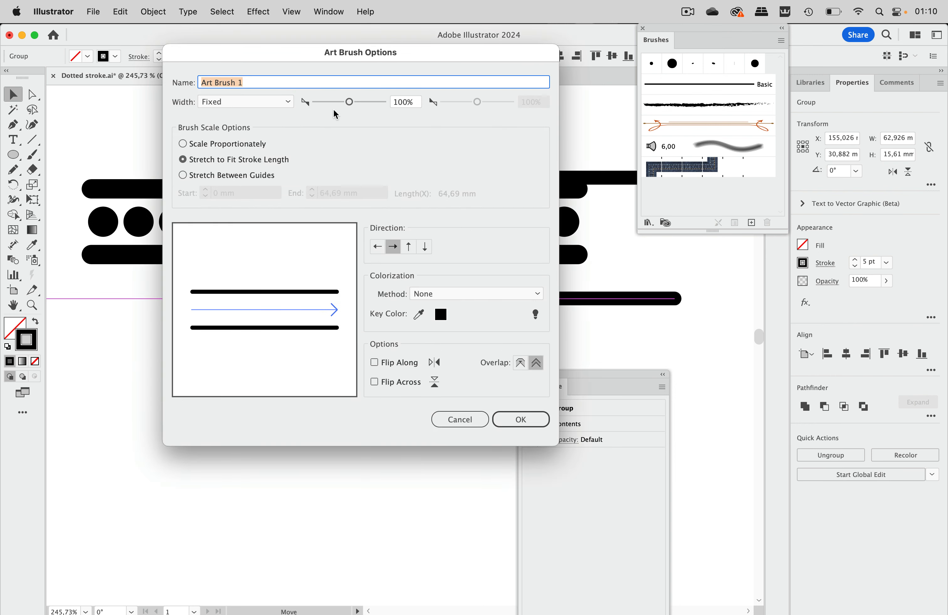
type("outer")
key("Return")
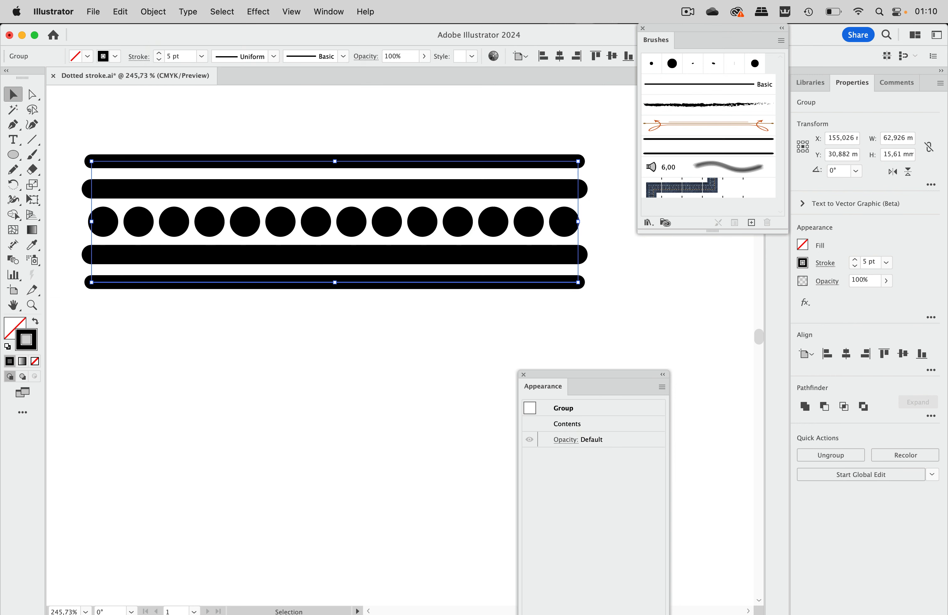
Set the colorization method of the "outer" art brush to Tints
left_click(589, 104)
double_click(679, 146)
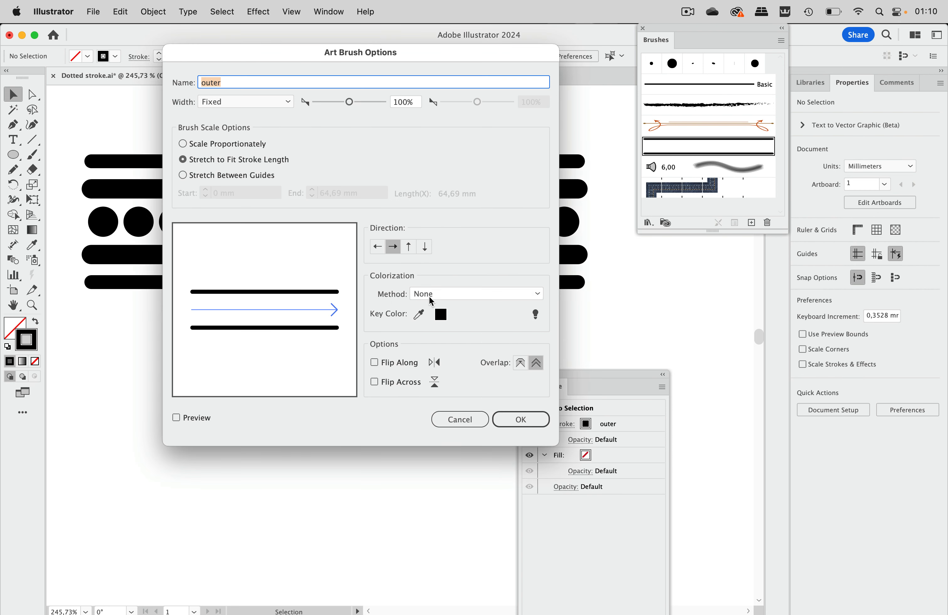
left_click(431, 297)
left_click(442, 321)
left_click(521, 419)
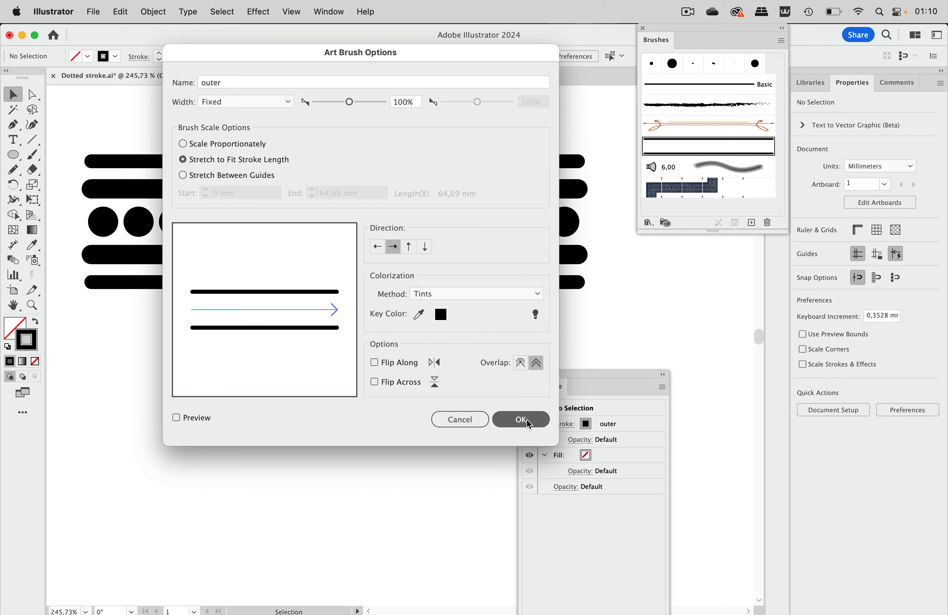
Create an art brush named "inner" from the group of two 7 pt lines, with the colorization method set to Tints
left_click(504, 195)
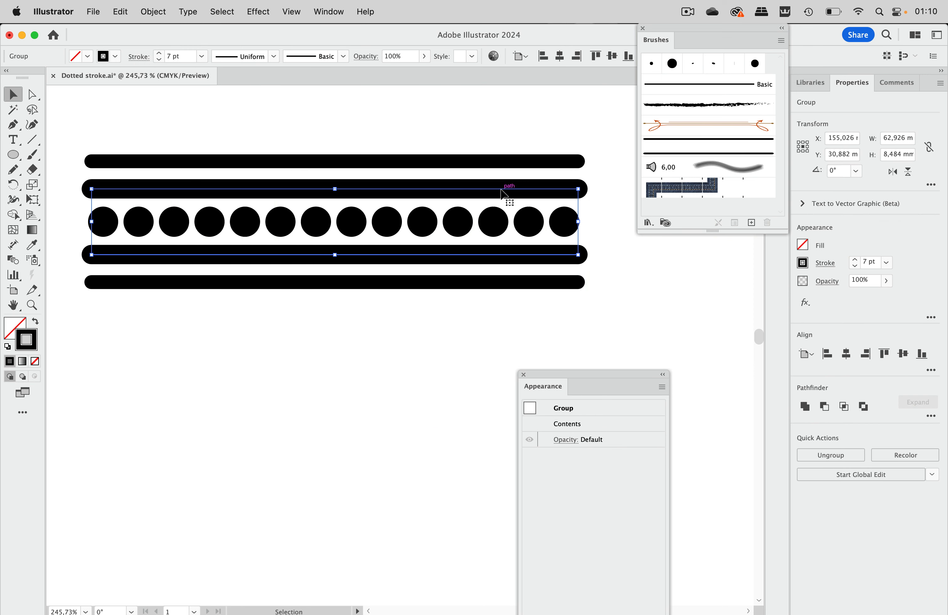
left_click_drag(504, 194, 664, 213)
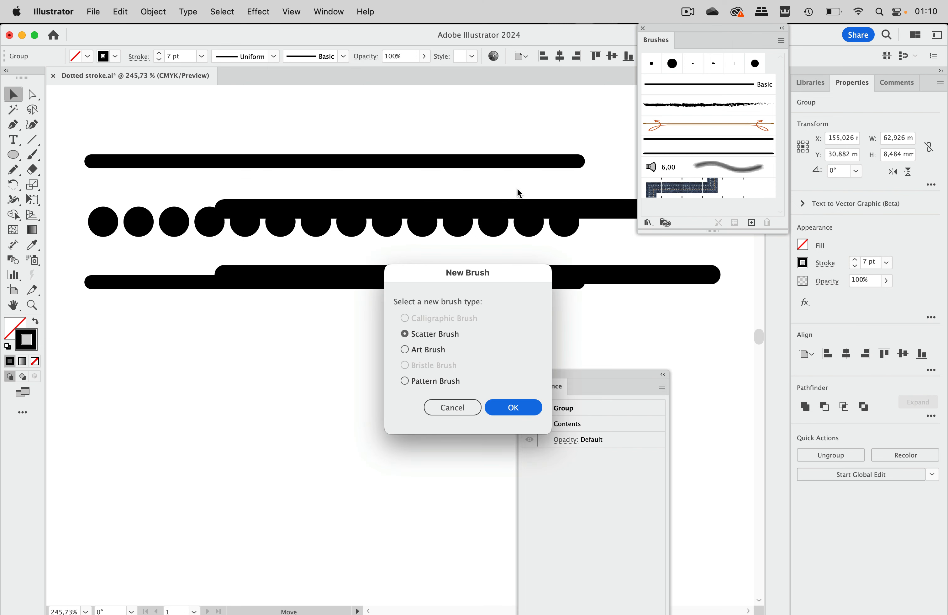
left_click(435, 349)
left_click(517, 411)
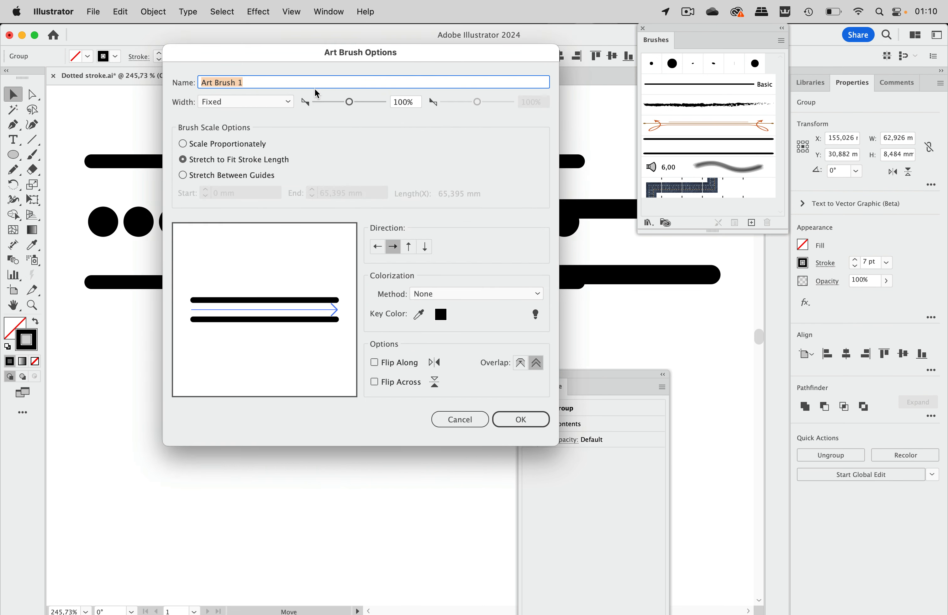
type("inner")
left_click(449, 295)
left_click(449, 315)
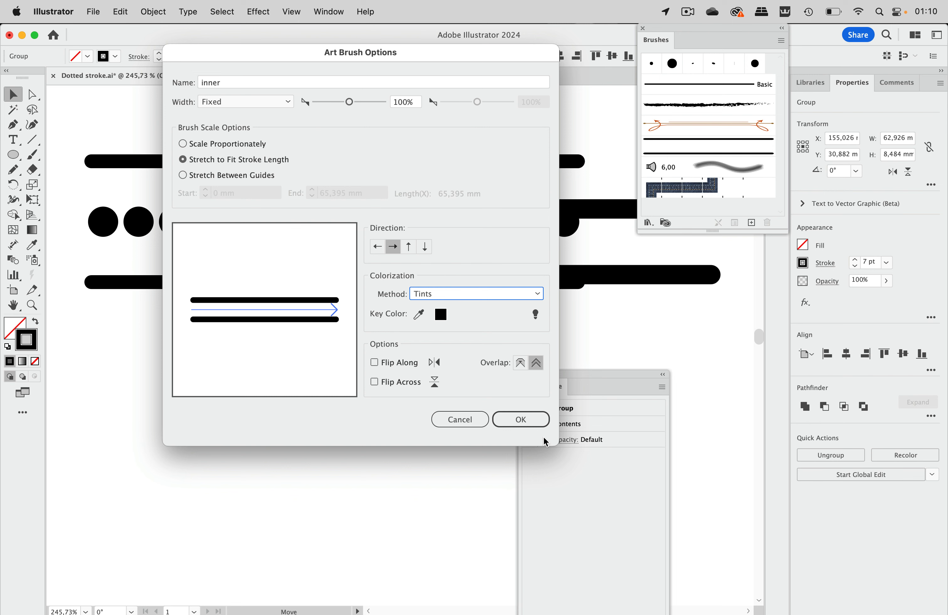
left_click(526, 420)
scroll(462, 364, "down", 5)
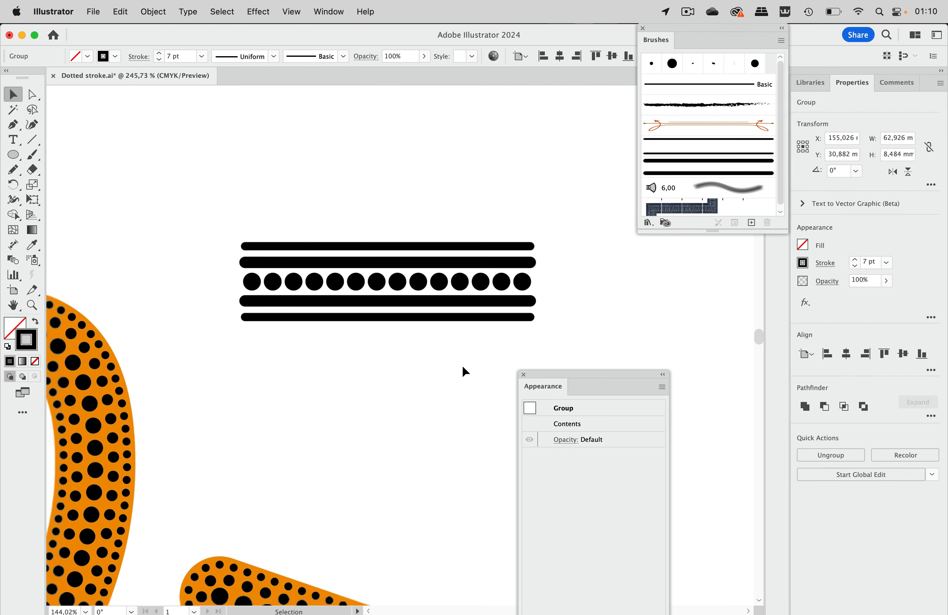
Move the paired-line groups above the artboard, away from the dot row, and select the dot row
left_click_drag(464, 279, 403, 117)
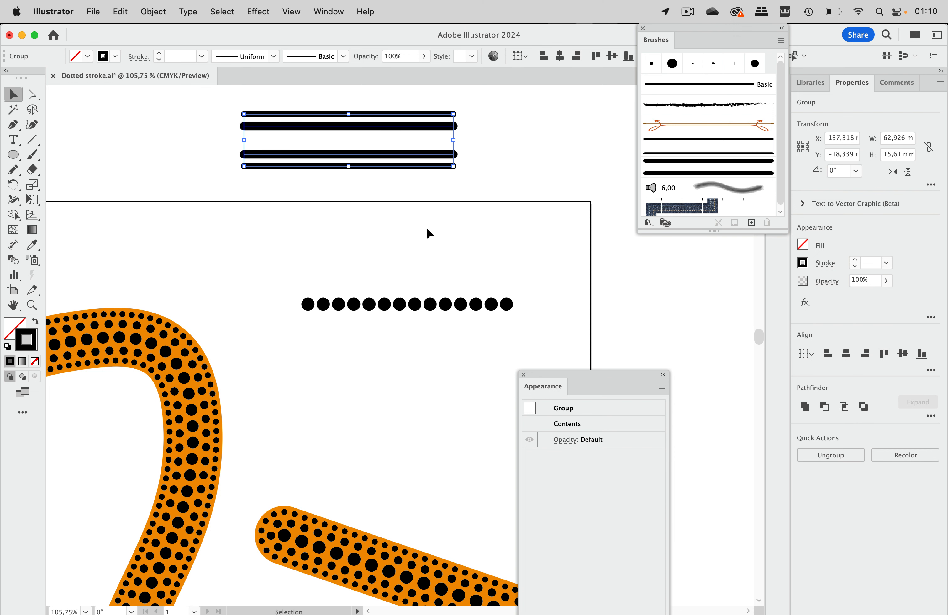
left_click_drag(423, 308, 379, 247)
scroll(379, 246, "down", 5)
scroll(379, 247, "right", 5)
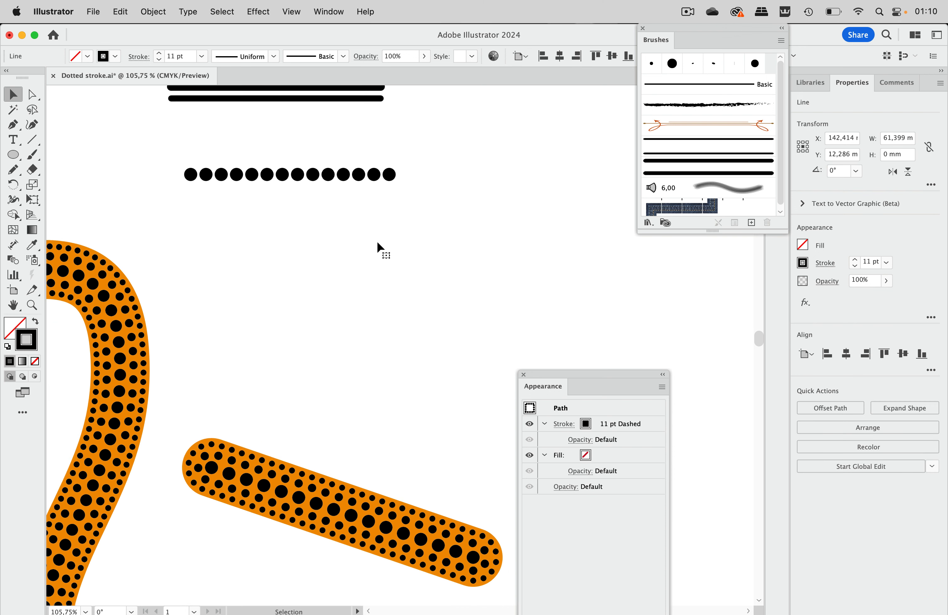
Draw a wavy freehand path about 145 mm wide and 51 mm high below the dot row with the Pencil tool, and nudge it down slightly
left_click(12, 170)
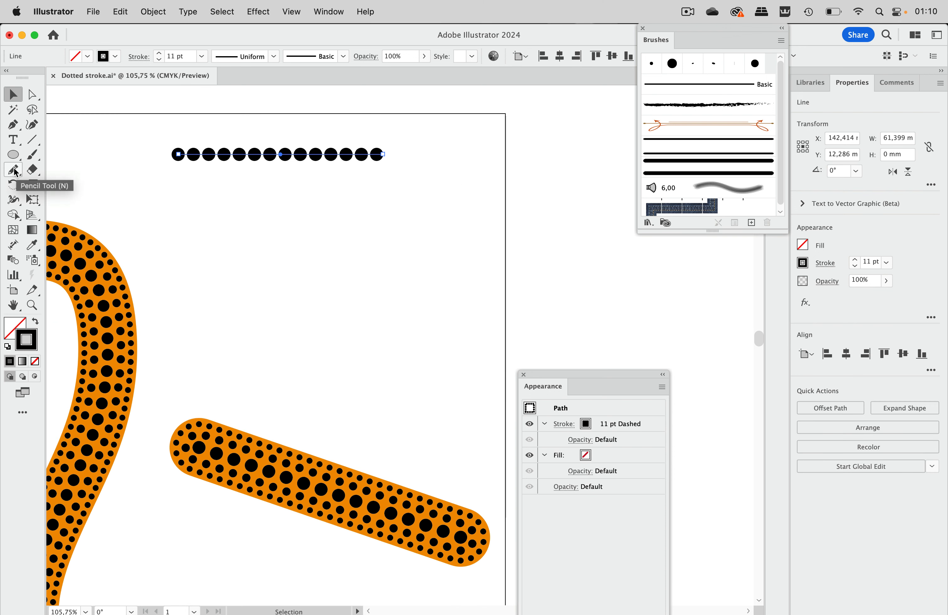
mouse_move(146, 187)
left_mouse_down()
mouse_move(180, 189)
mouse_move(325, 355)
mouse_move(622, 298)
mouse_move(628, 316)
left_mouse_up()
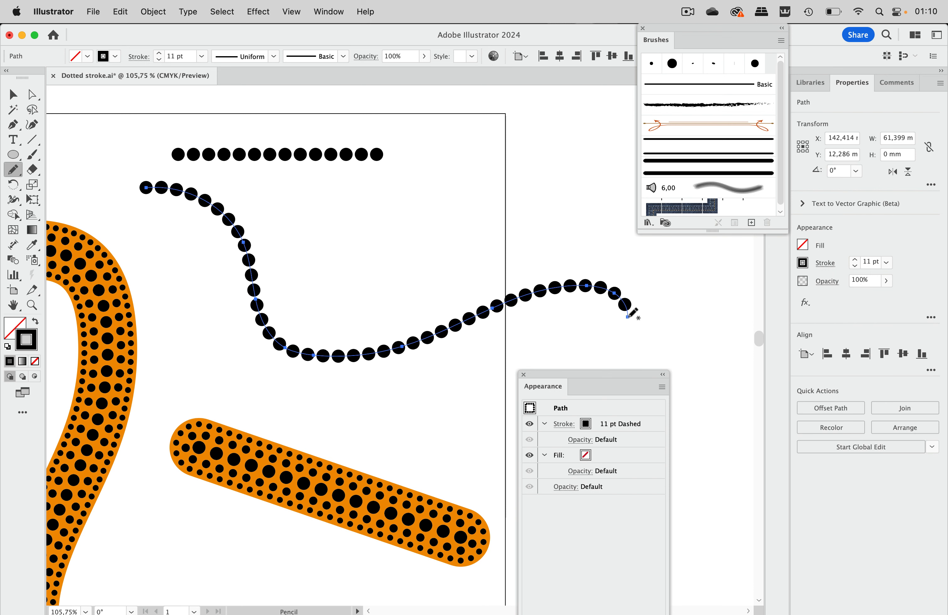
left_click(13, 95)
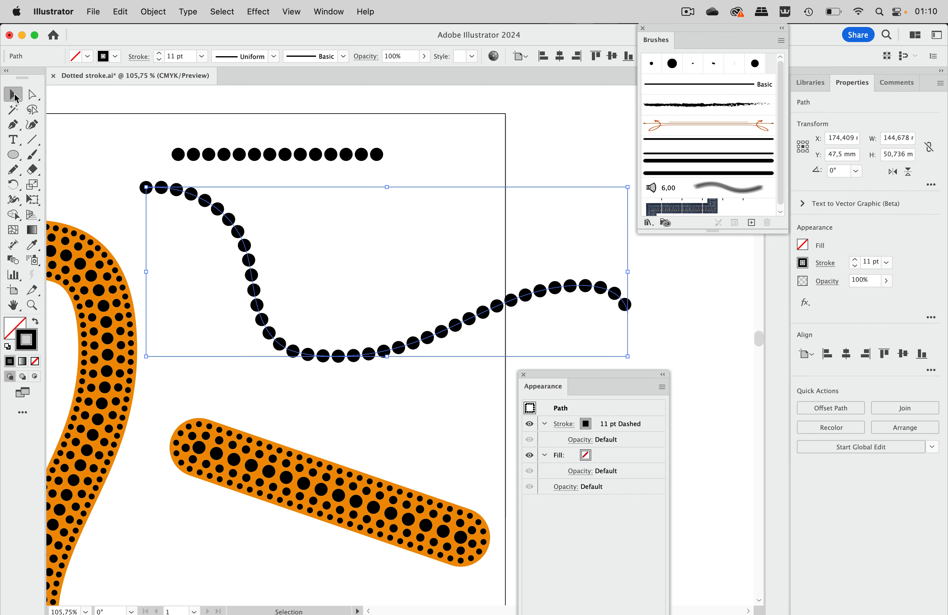
left_click_drag(250, 254, 251, 262)
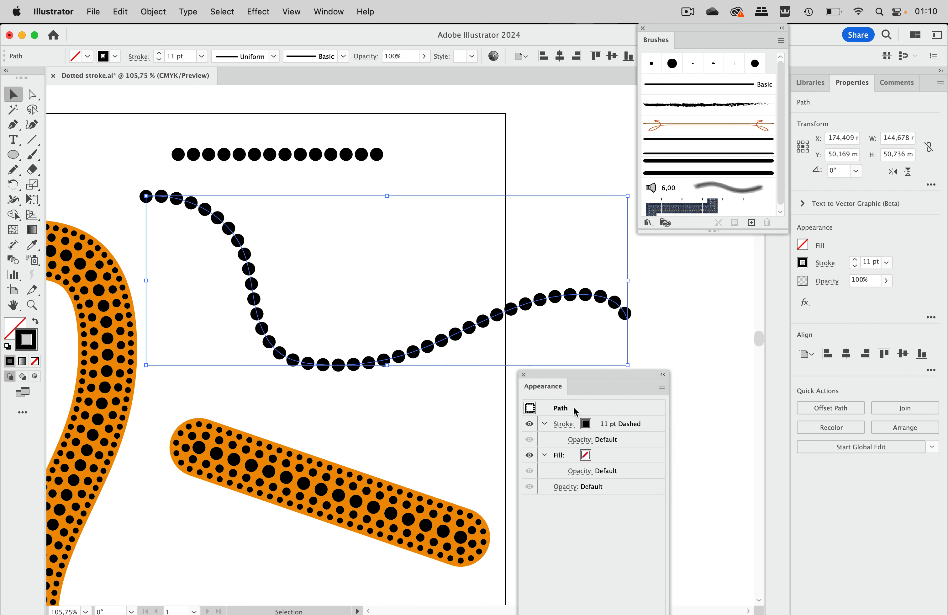
Add a second stroke to the wavy path and set its weight to 50 pt
left_click_drag(622, 377, 699, 268)
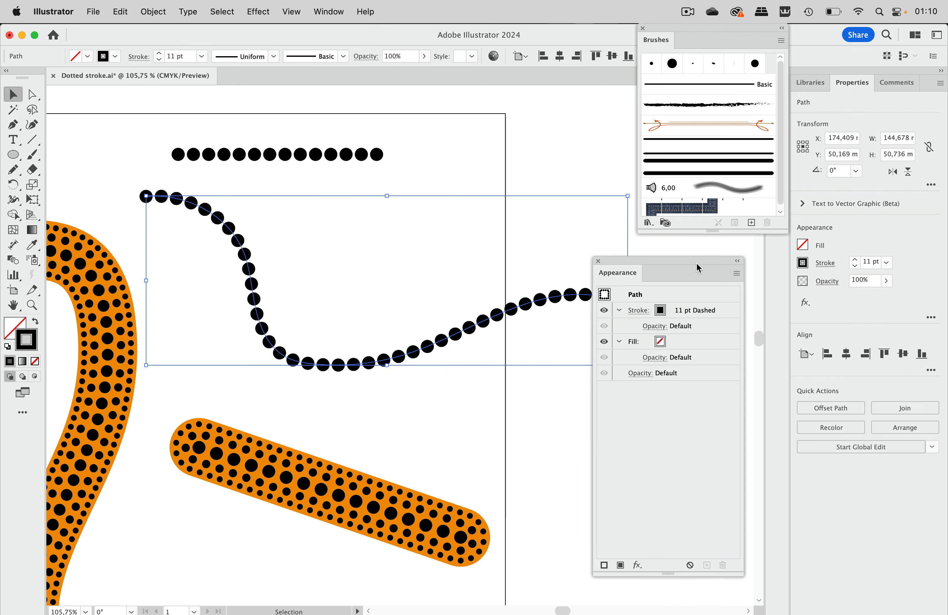
left_click(605, 565)
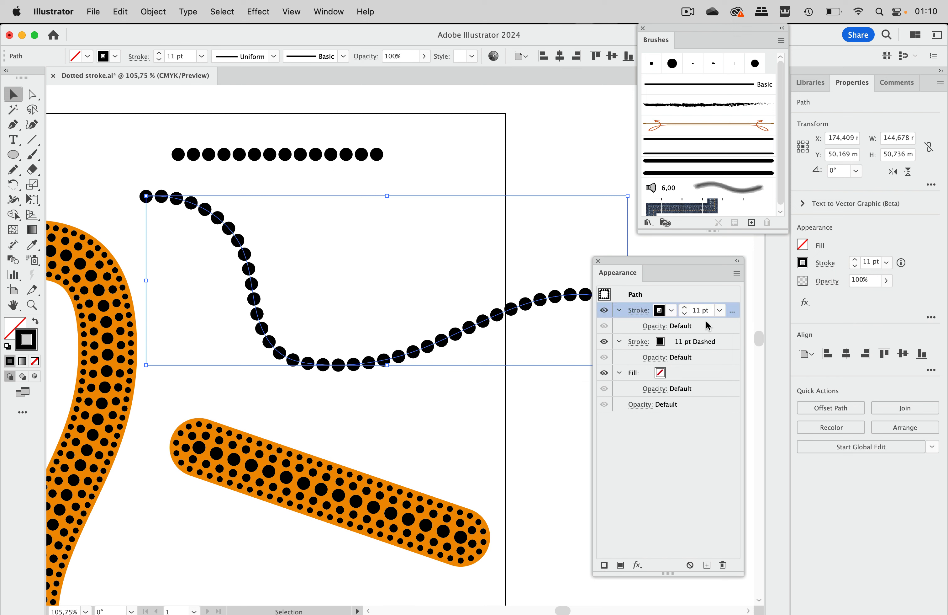
left_click(720, 311)
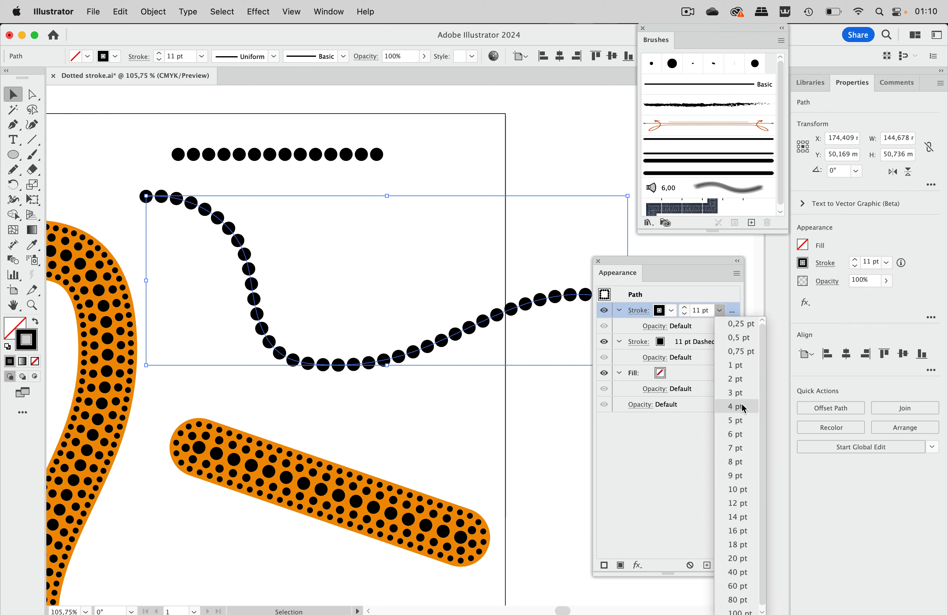
left_click(738, 572)
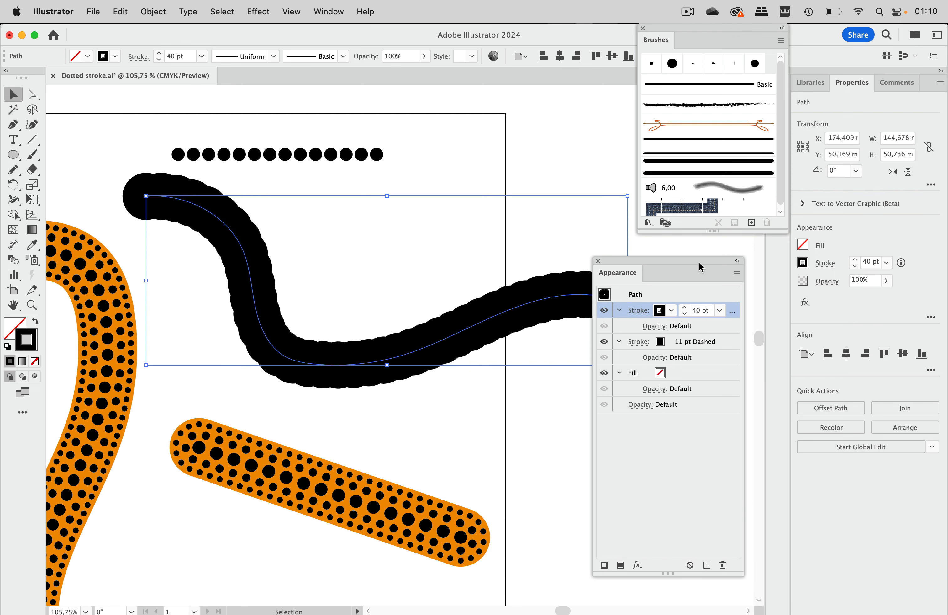
left_click(685, 307)
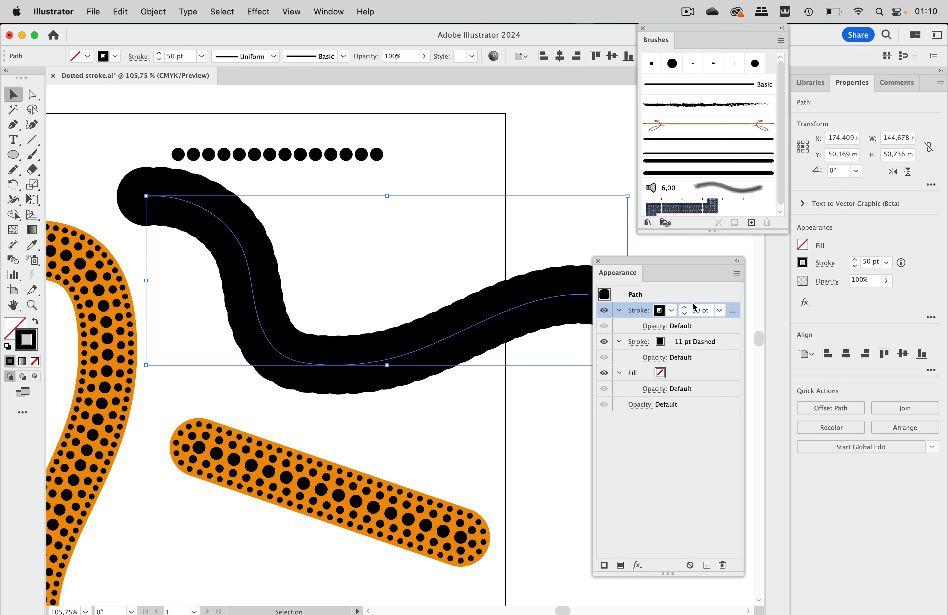
Make the 50 pt stroke solid orange without dashes and stack it below the 11 pt dashed stroke
left_click(672, 310)
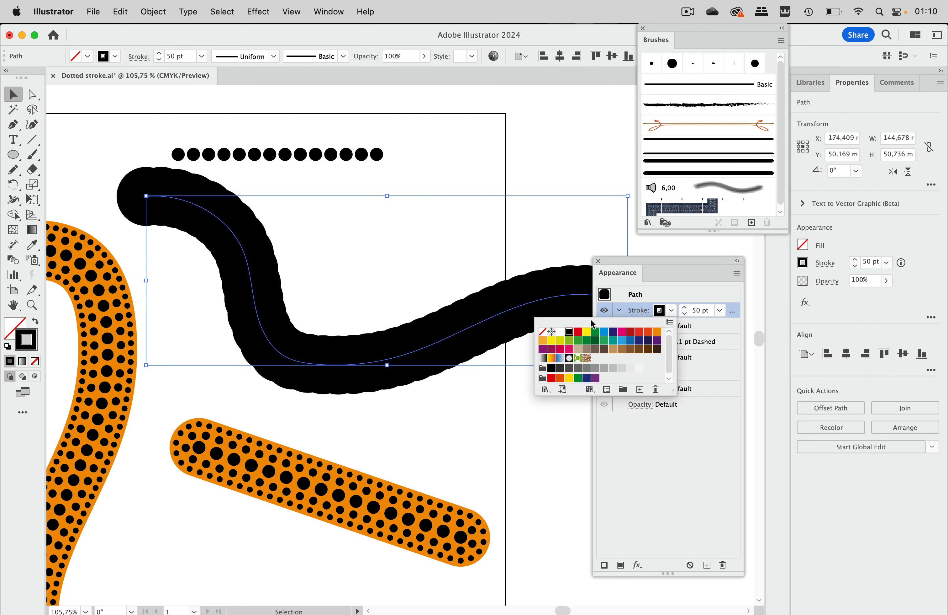
left_click(657, 332)
left_click(638, 311)
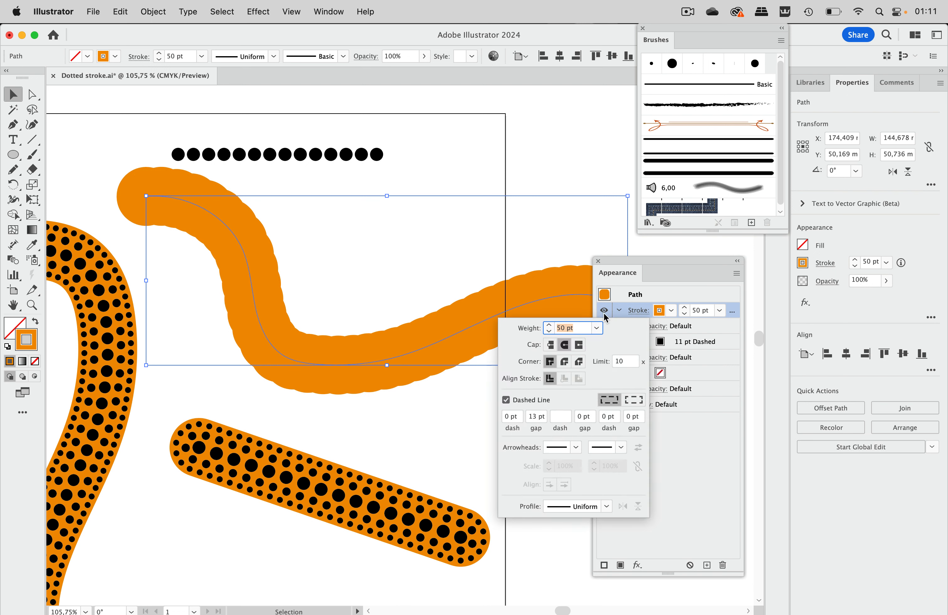
left_click(532, 400)
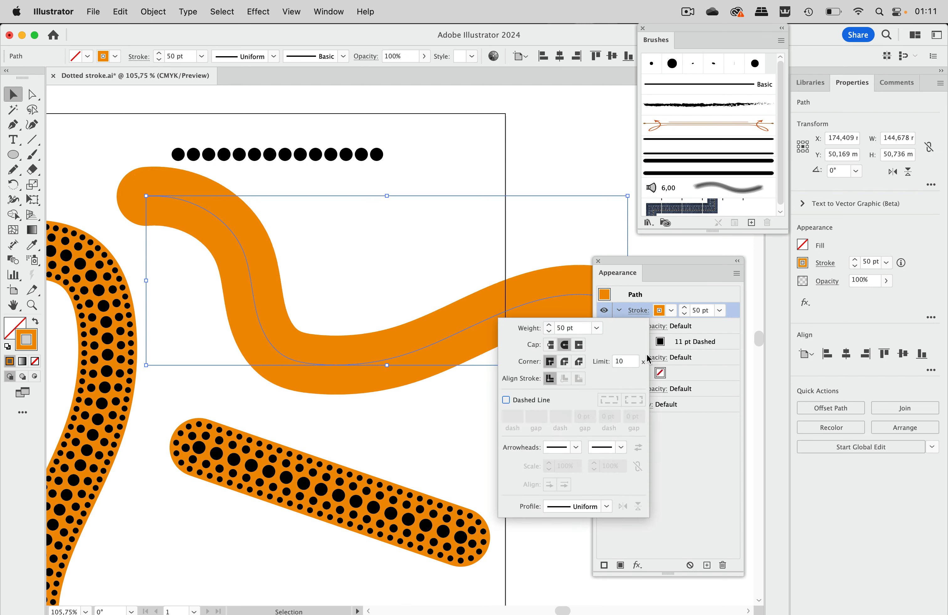
left_click(734, 317)
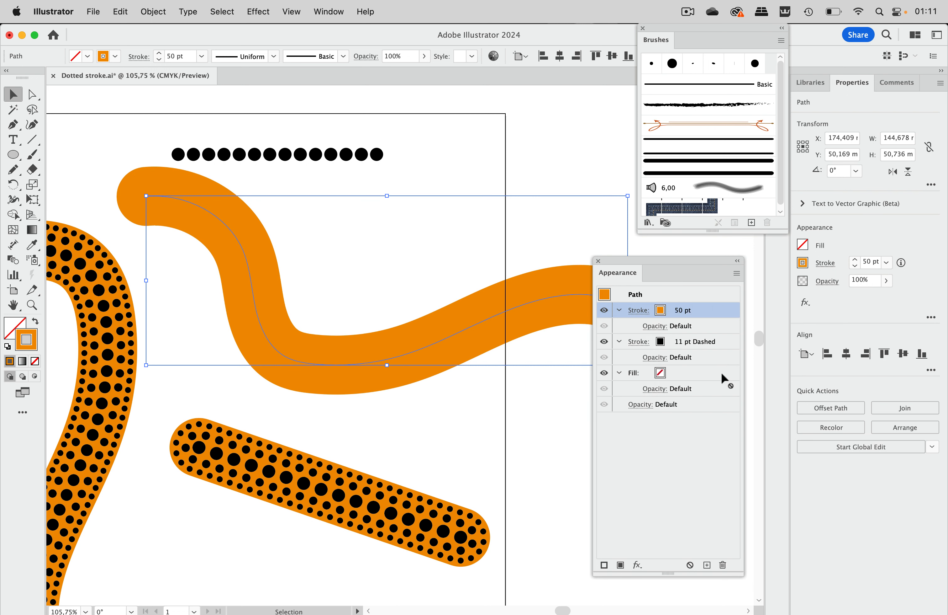
left_click_drag(725, 379, 722, 364)
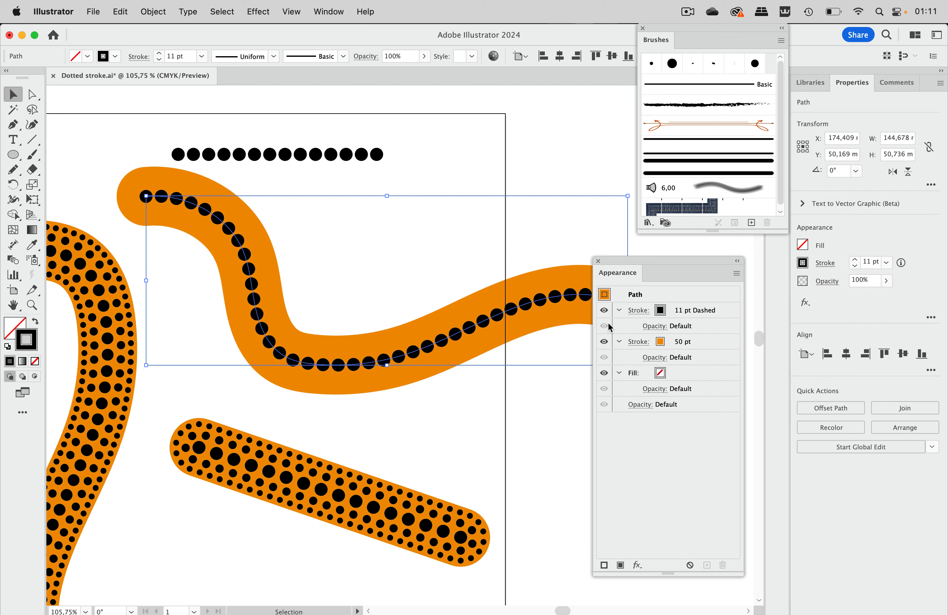
Add a new stroke above the 11 pt dashed stroke, set it to 1 pt, and apply the "inner" art brush
left_click(725, 316)
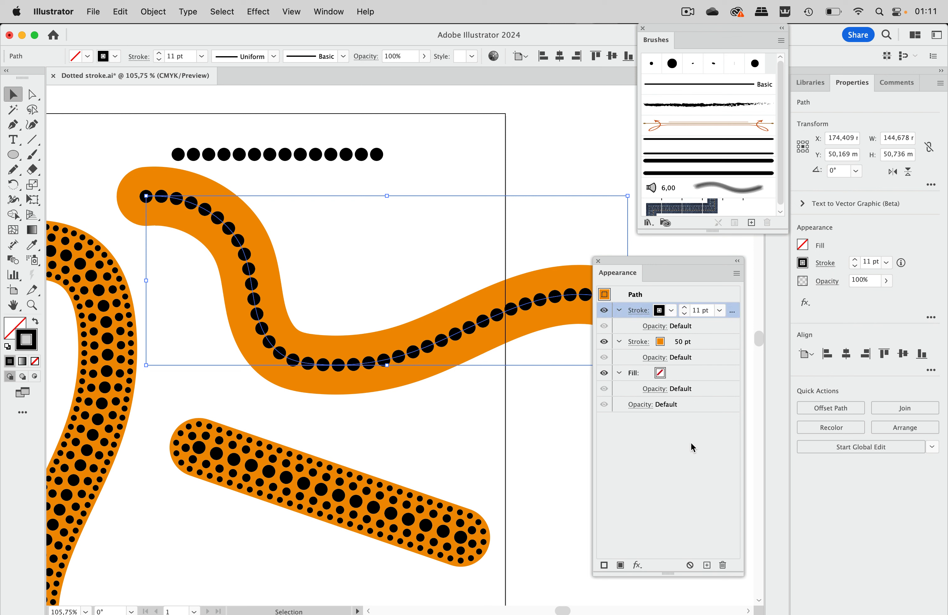
left_click(604, 565)
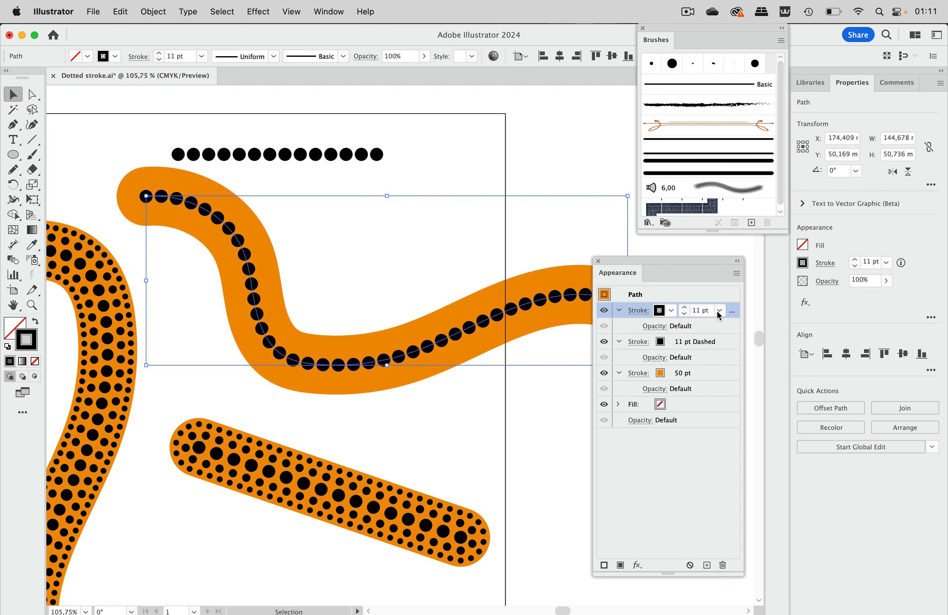
left_click(684, 315)
left_click(684, 315)
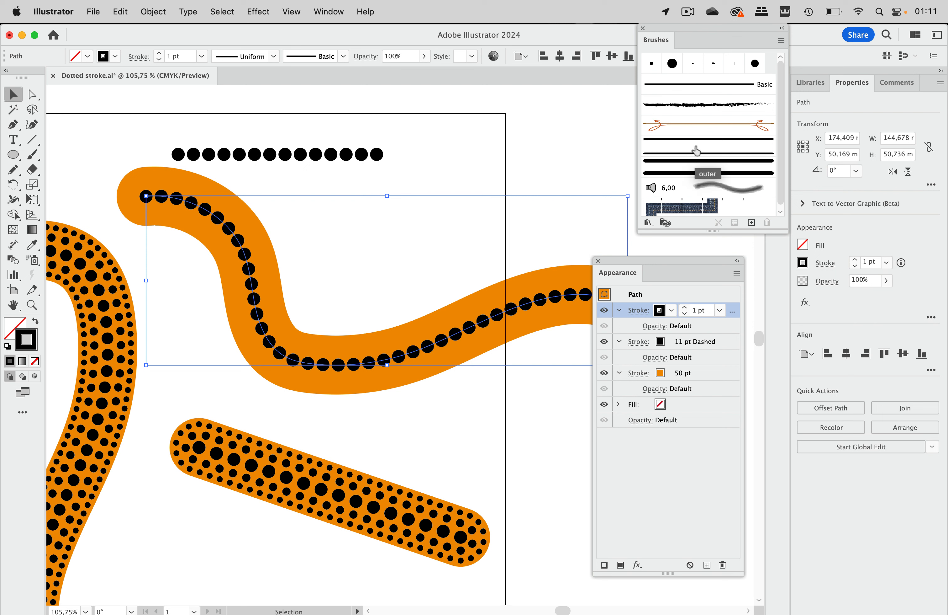
left_click(698, 169)
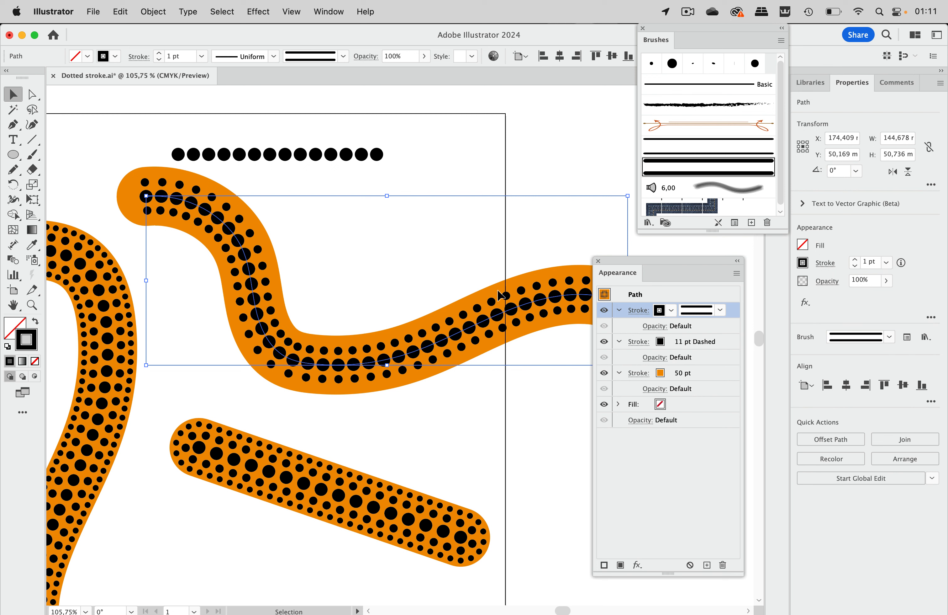
Align the "inner" stroke's dashes to corners and path ends, and set the gap to 12 pt
left_click(639, 310)
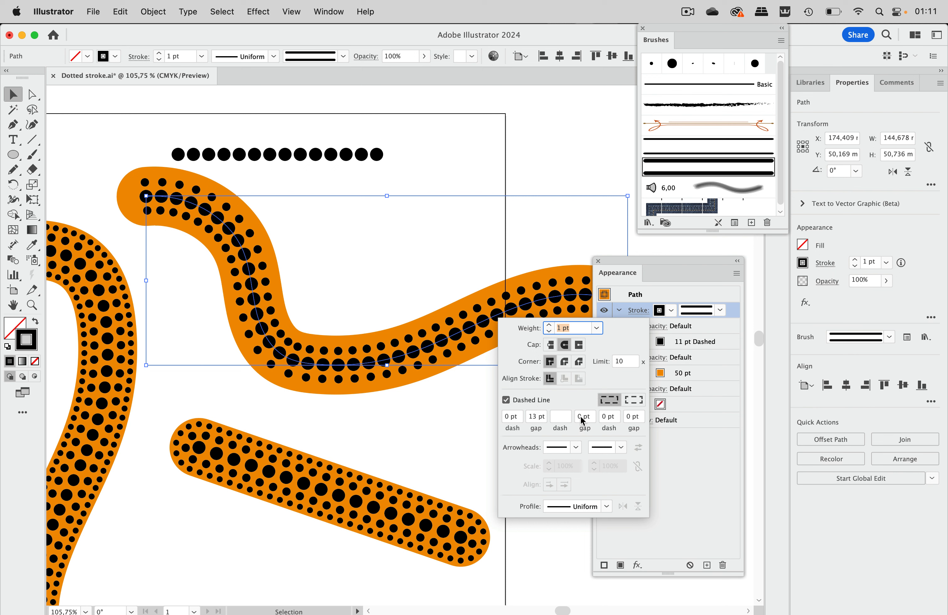
left_click(532, 416)
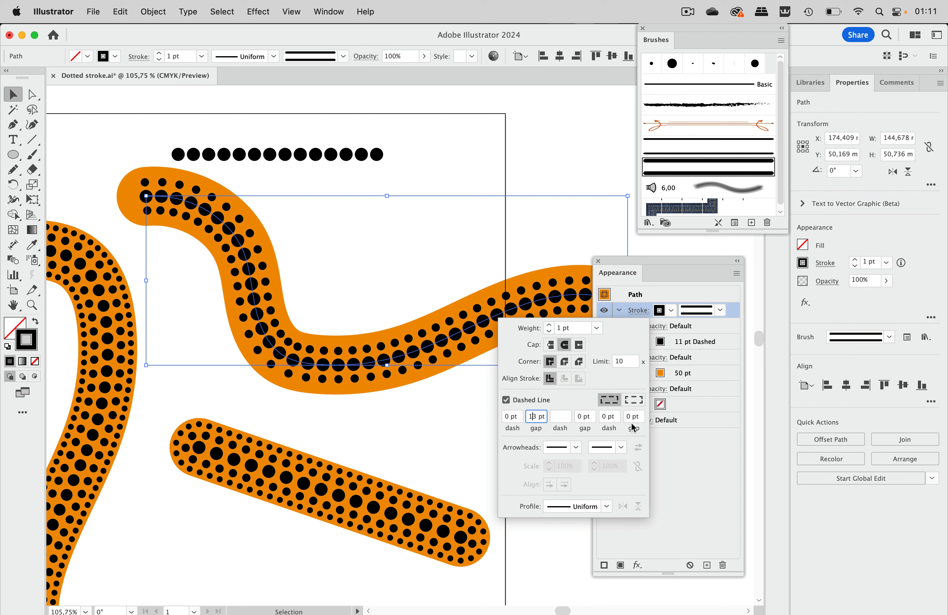
left_click(634, 400)
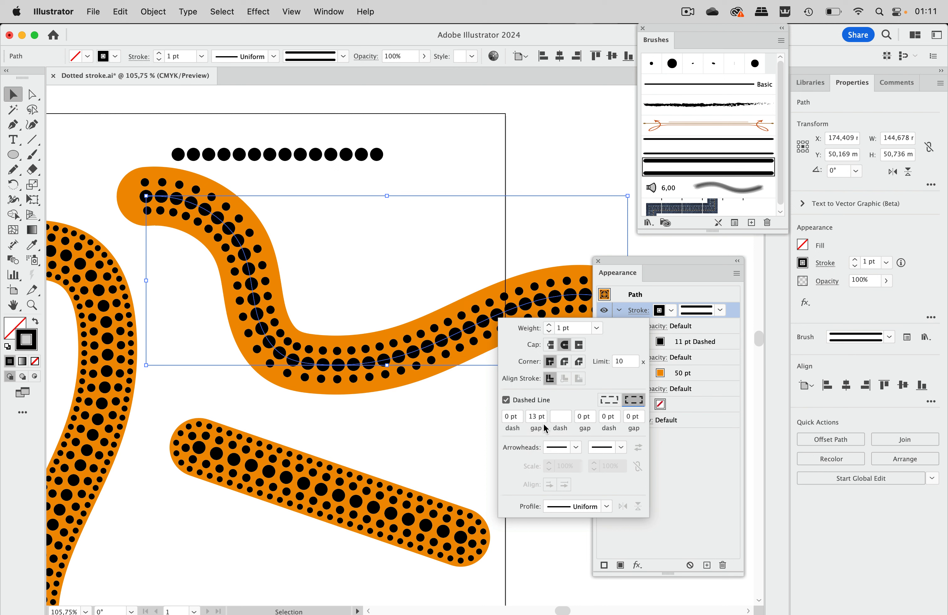
left_click(533, 419)
key("Down")
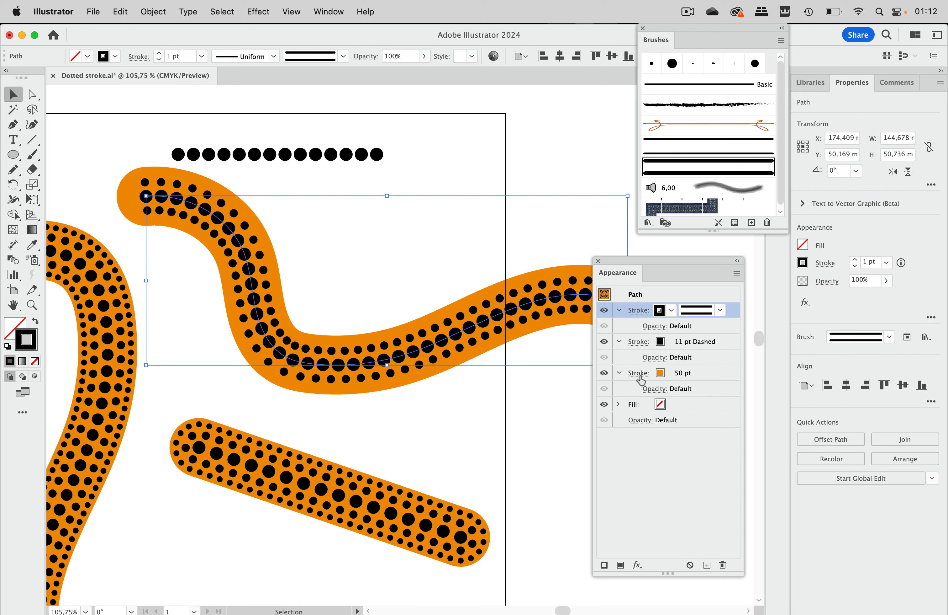
Try the projecting cap on the orange 50 pt stroke and give the stroke a butt cap
left_click(638, 374)
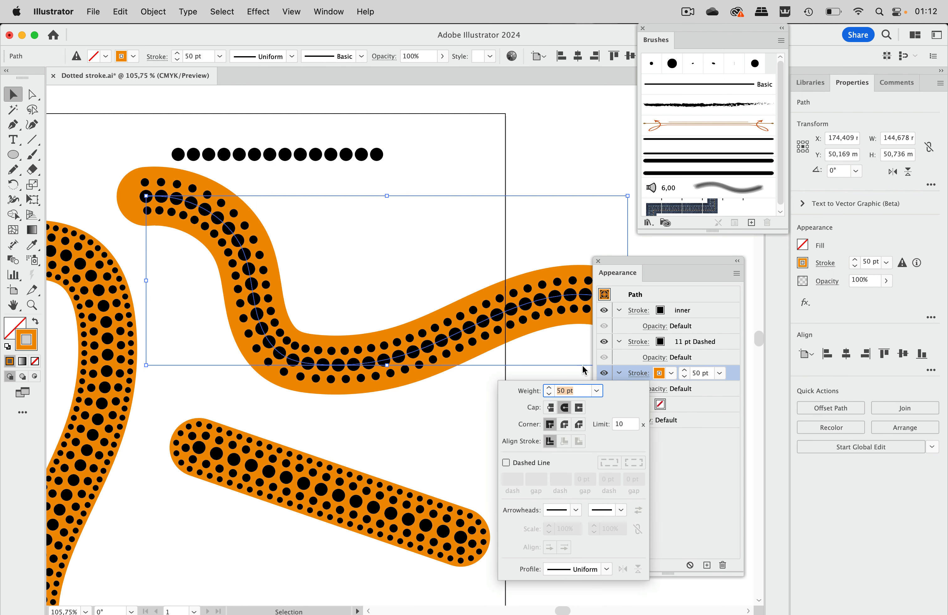
left_click(552, 409)
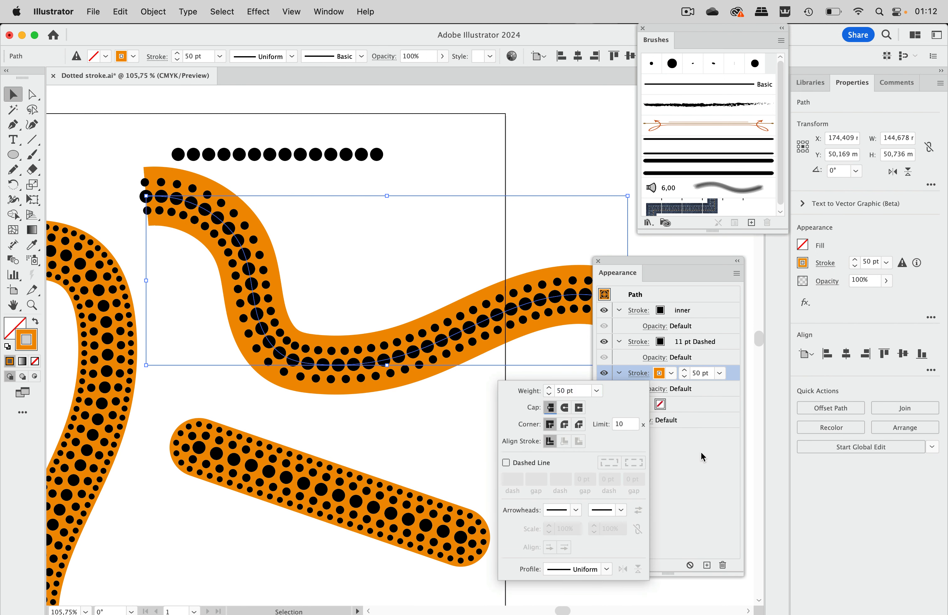
left_click(640, 374)
left_click(579, 408)
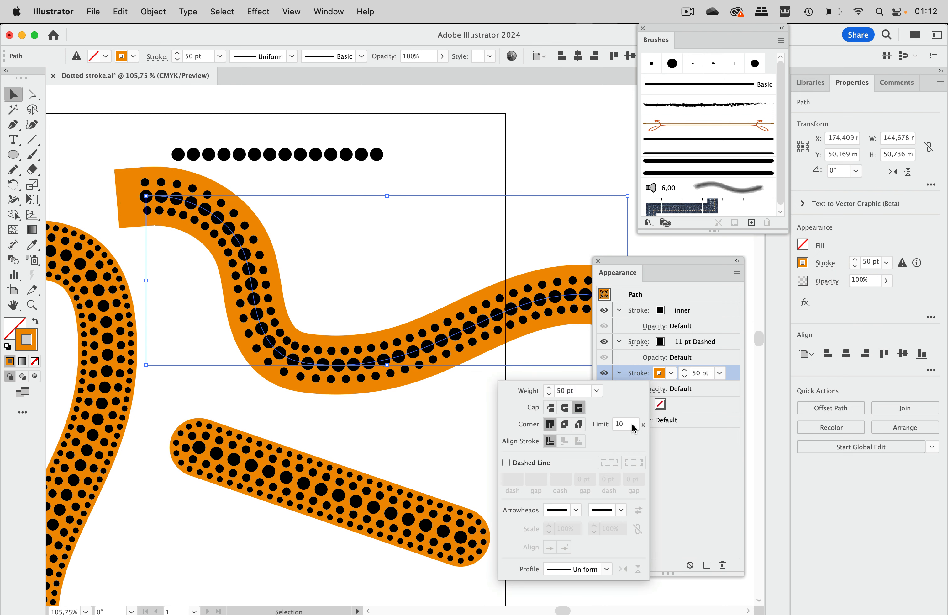
left_click(551, 410)
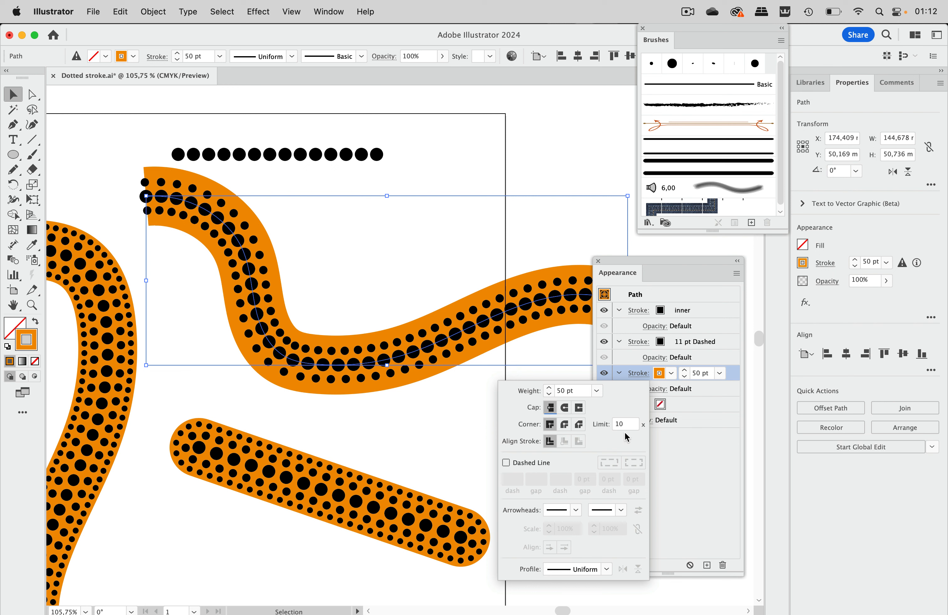
Duplicate the "inner" brush stroke and apply the "outer" art brush to the copy
left_click(710, 315)
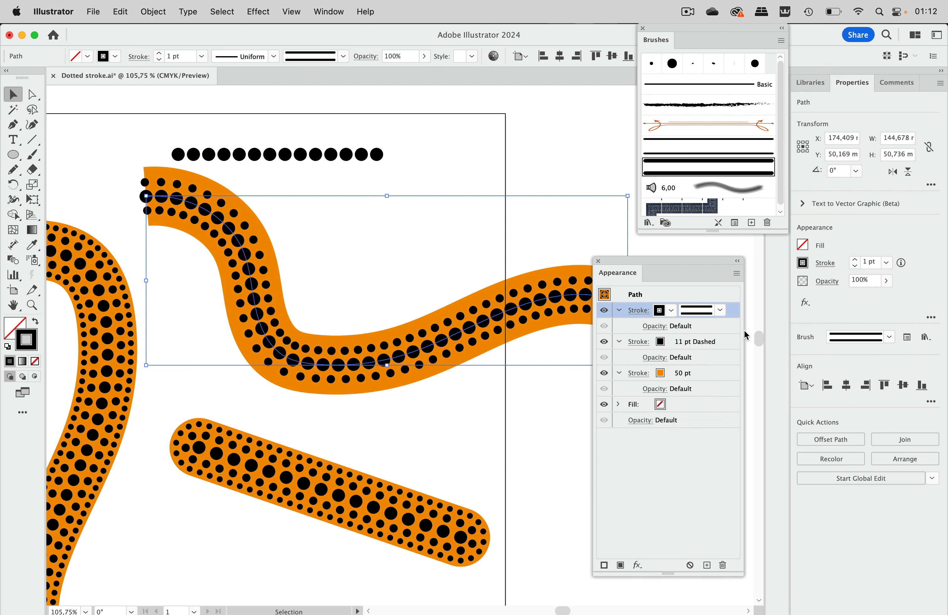
left_click(707, 564)
left_click(720, 310)
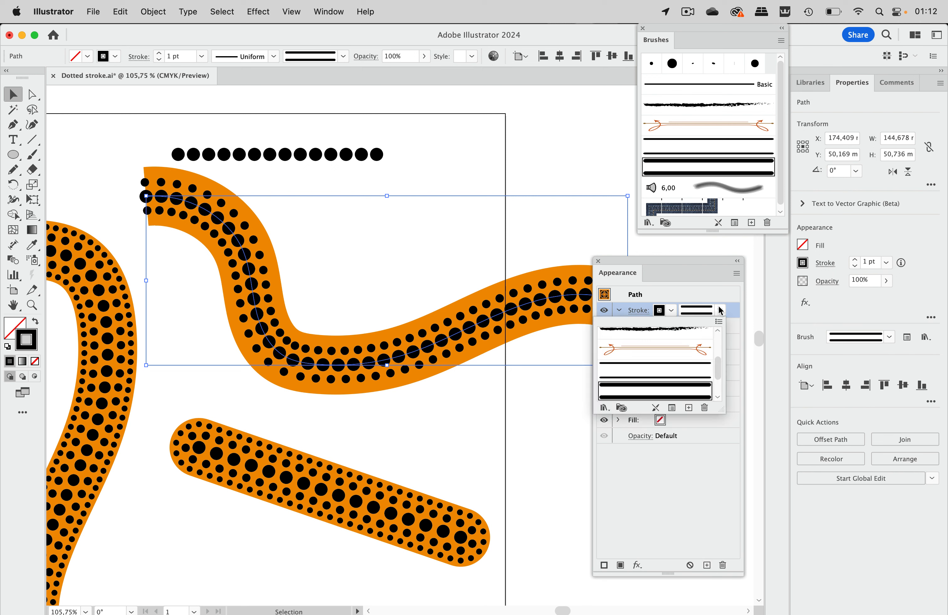
left_click(675, 369)
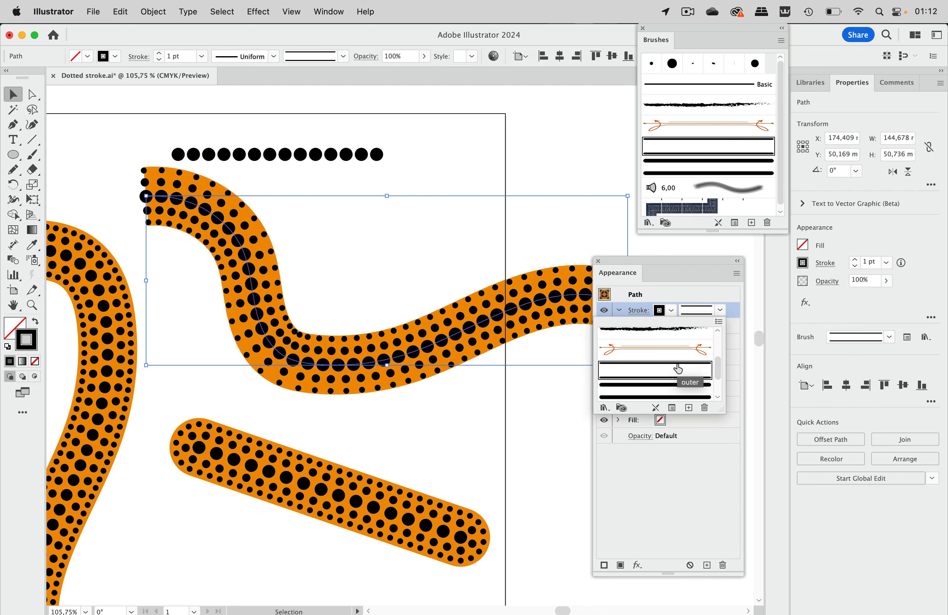
Set the dash gap of the "outer" brush stroke to 11 pt
left_click(639, 313)
left_click(639, 314)
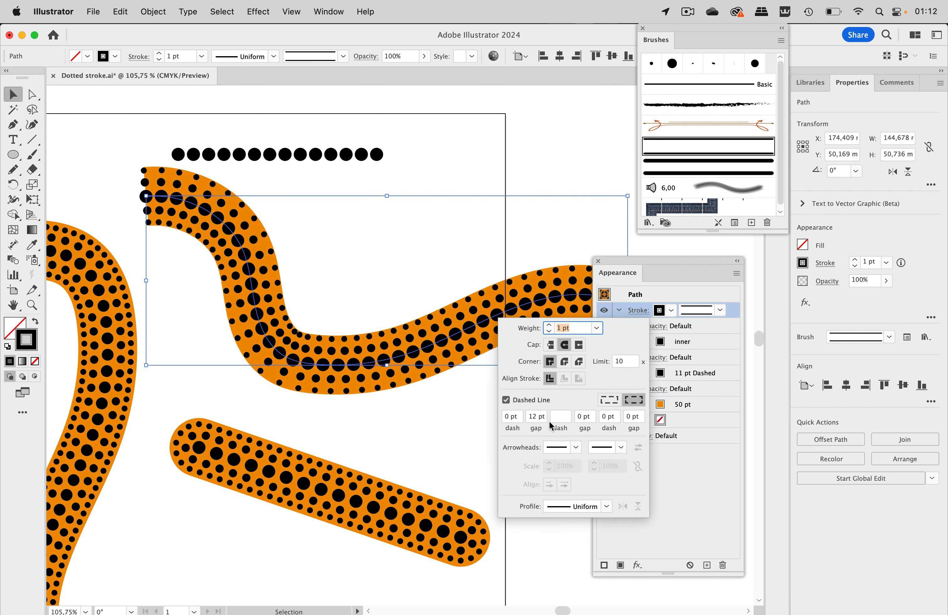
left_click(535, 418)
key("Down")
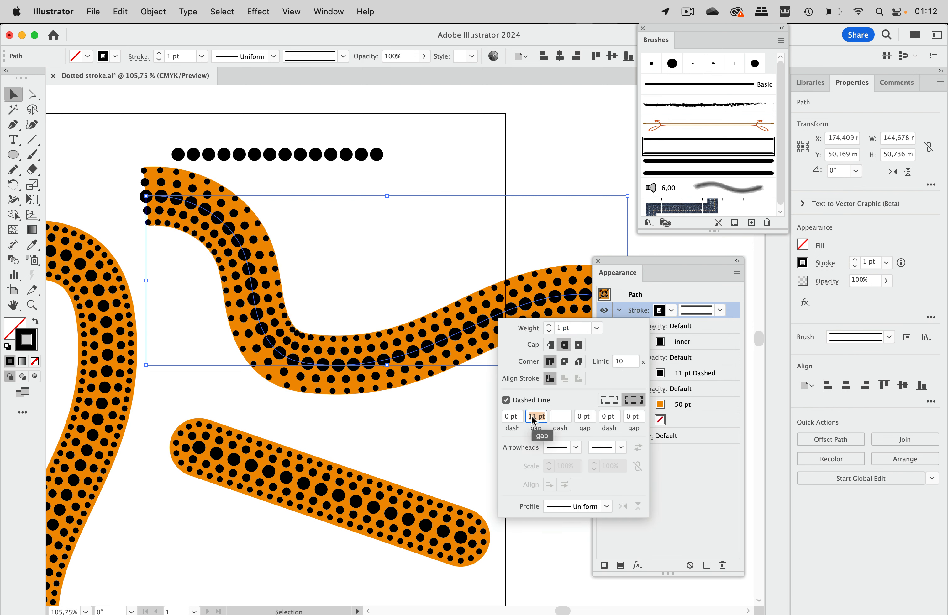
key("Down")
key("Down")
key("Up")
key("Up")
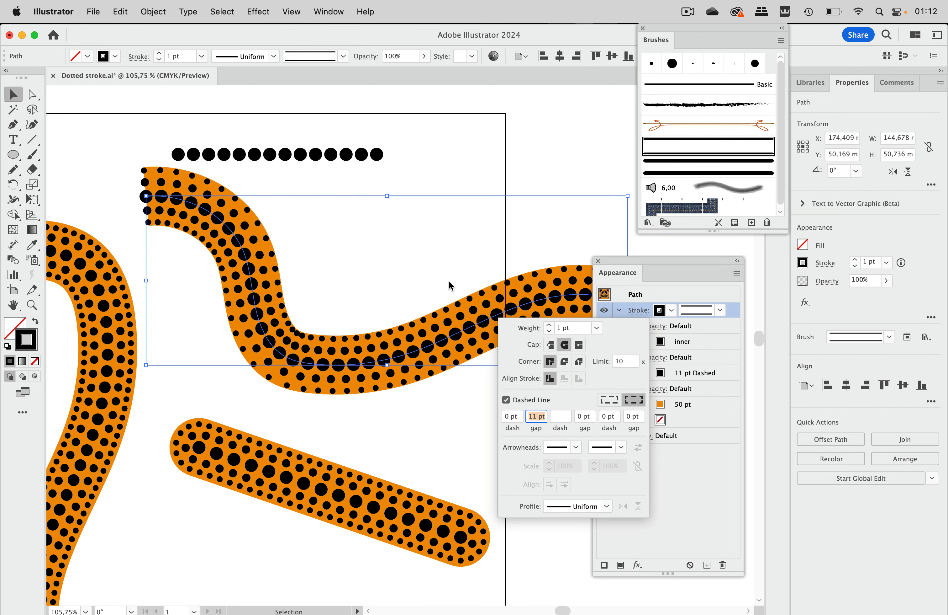
left_click(429, 269)
Deselect the wavy path and examine its dot pattern and ends next to the other dotted bands
scroll(422, 276, "down", 5)
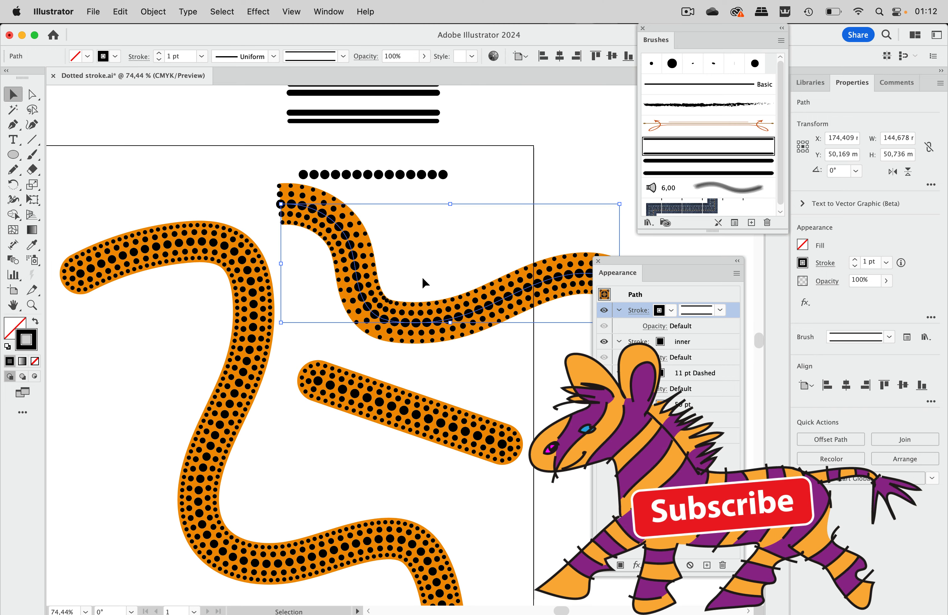
scroll(422, 277, "down", 3)
scroll(422, 277, "right", 2)
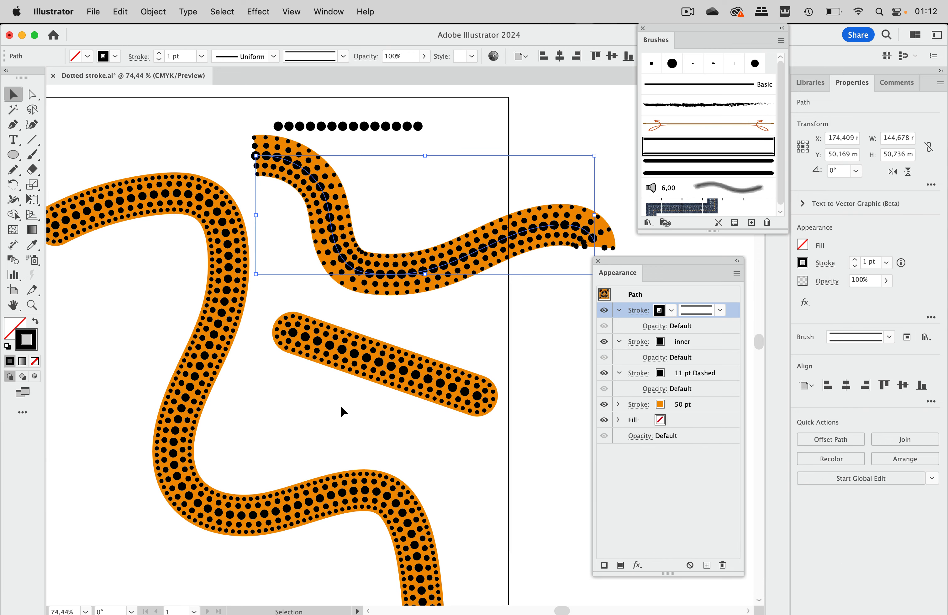
left_click(472, 311)
scroll(471, 310, "right", 3)
scroll(471, 310, "up", 1)
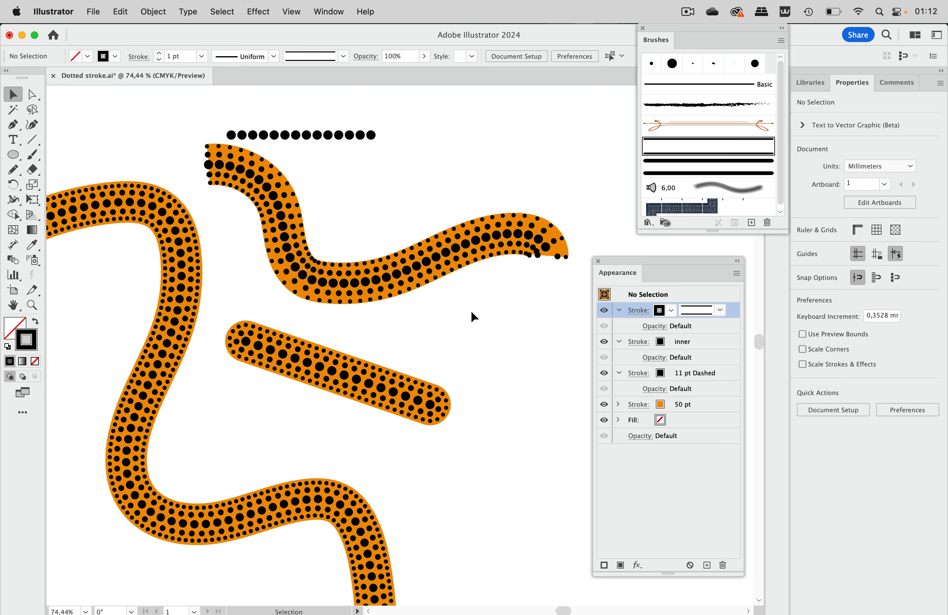